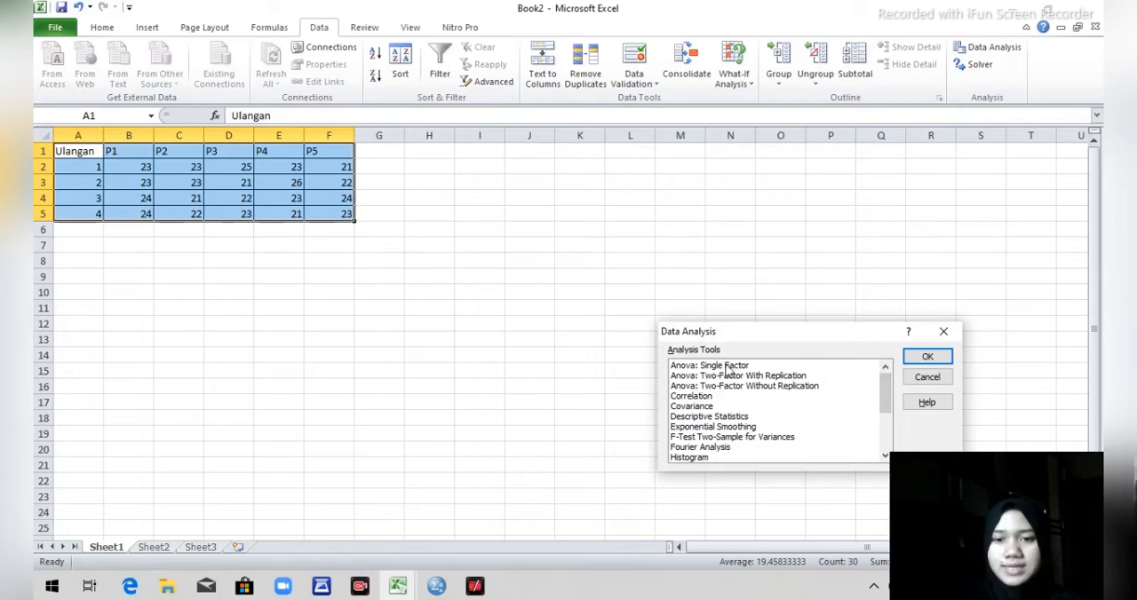
Start an Anova: Single Factor analysis with B2:F5 as the input range, covering the P1 to P5 data.
click(726, 367)
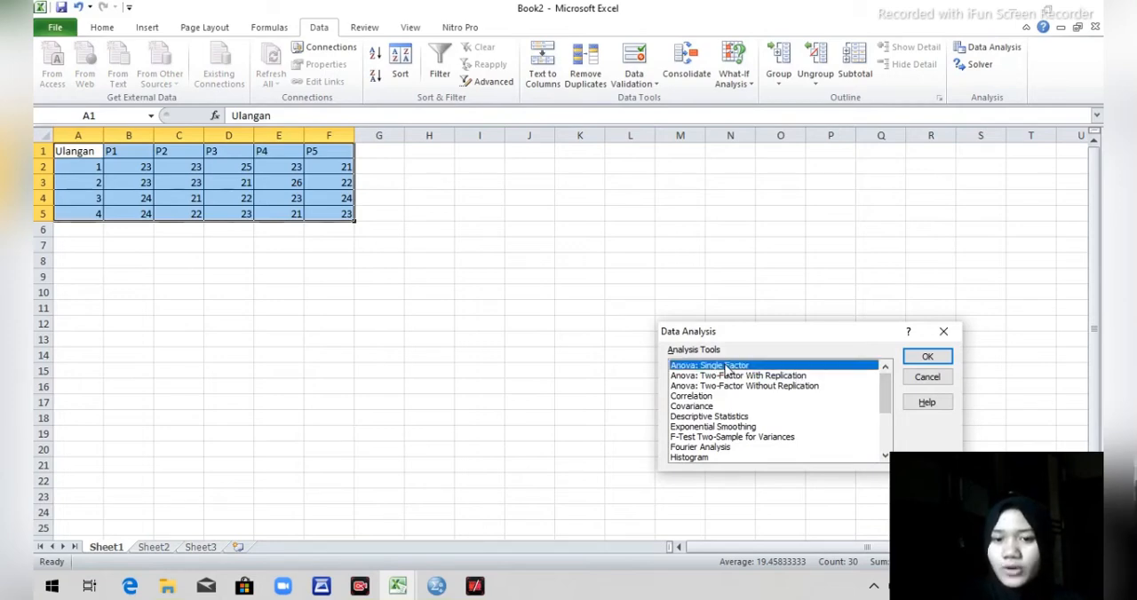
click(919, 358)
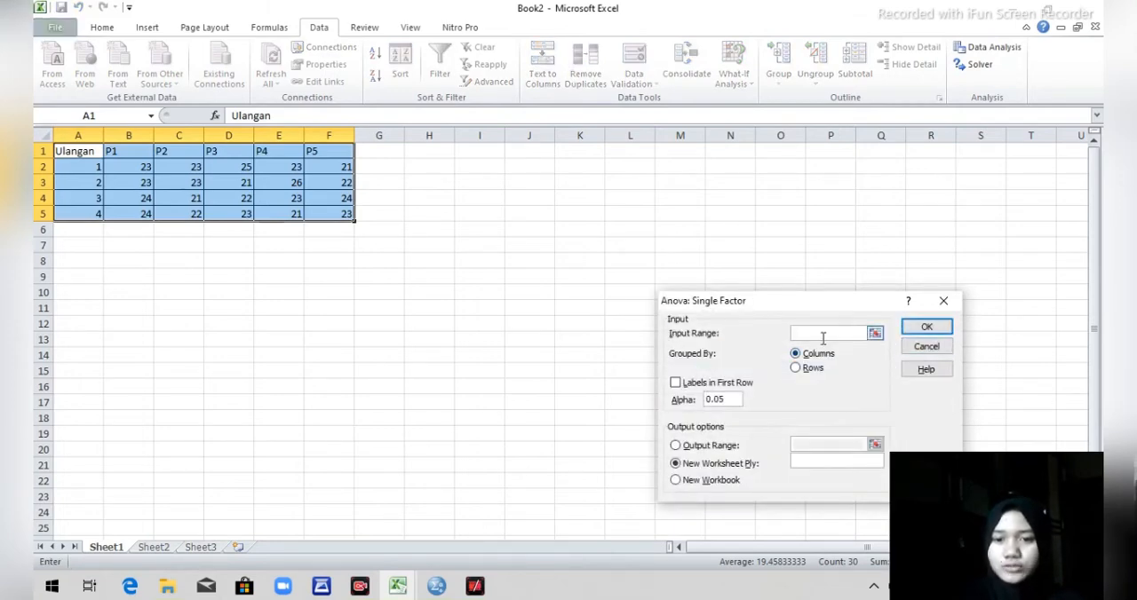
click(125, 170)
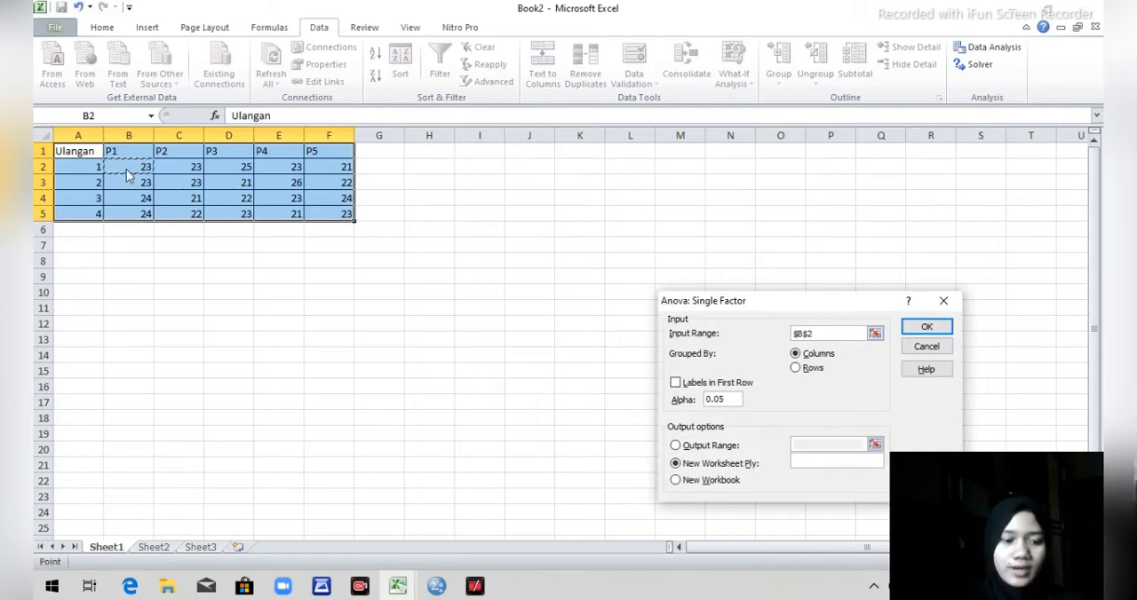
key(ctrl+shift+Right)
key(ctrl+shift+Down)
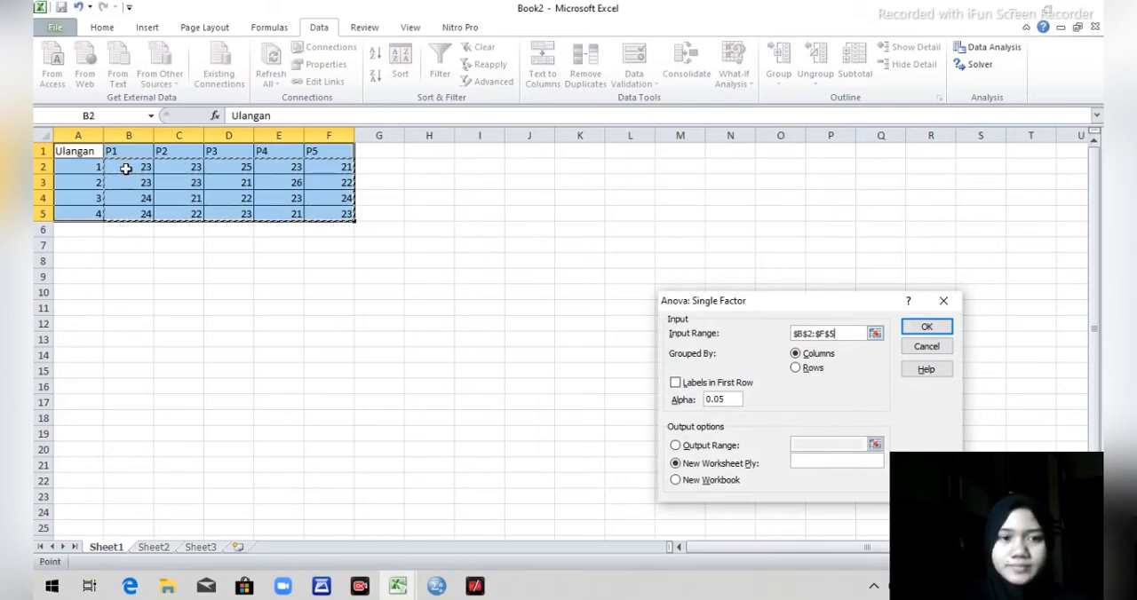
Place the single-factor ANOVA output at cell I2 and run the analysis.
click(676, 446)
click(796, 448)
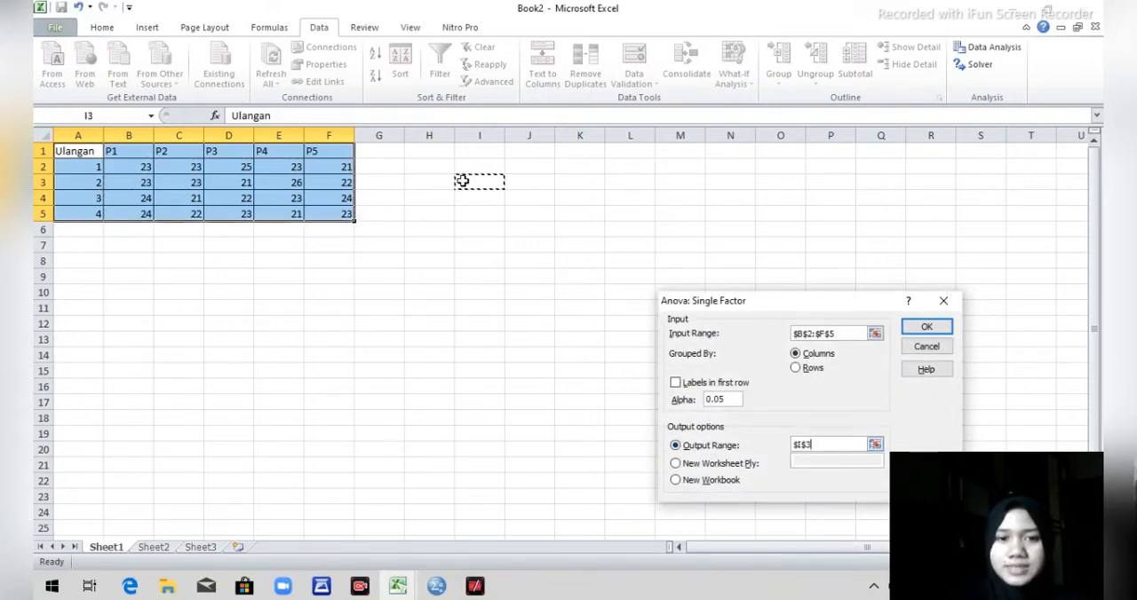
click(135, 275)
click(462, 169)
click(922, 327)
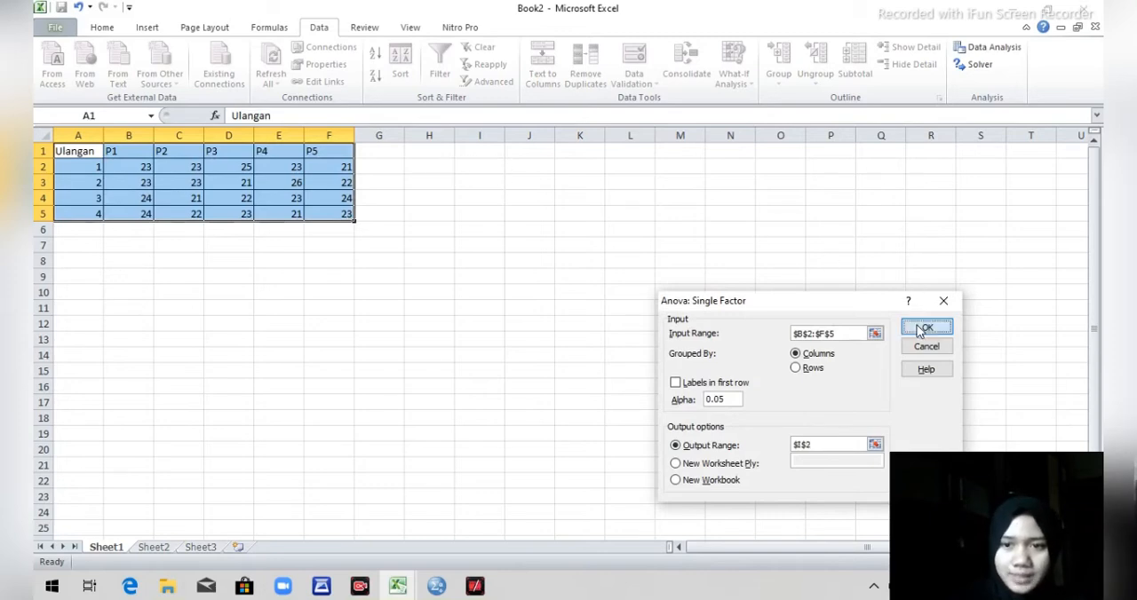
click(726, 479)
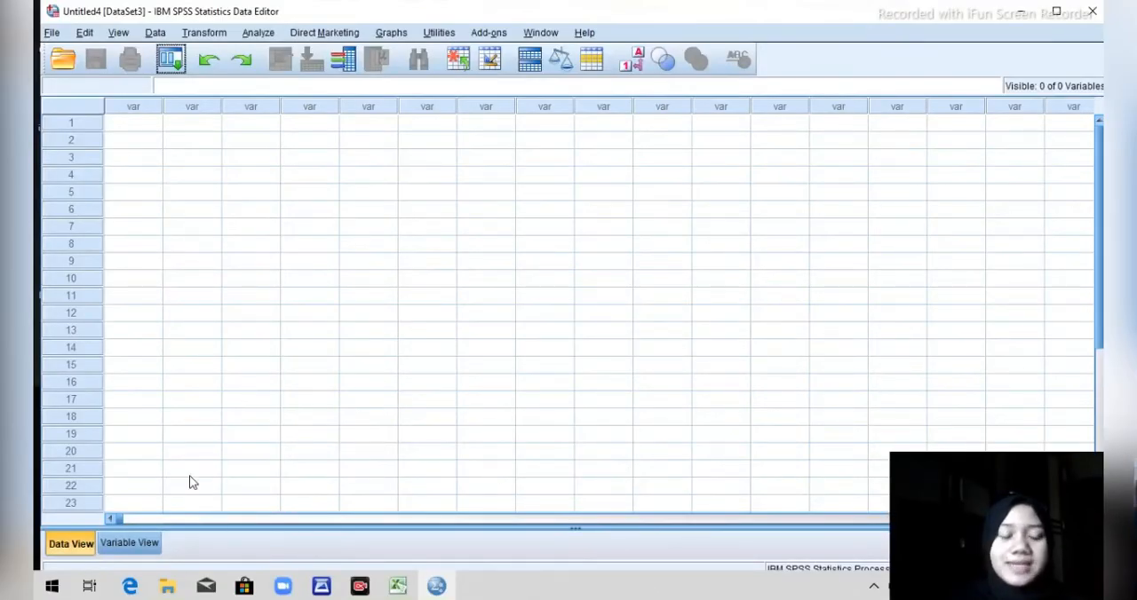
In the SPSS variable definitions, name the first variable Perlakuan.
click(130, 543)
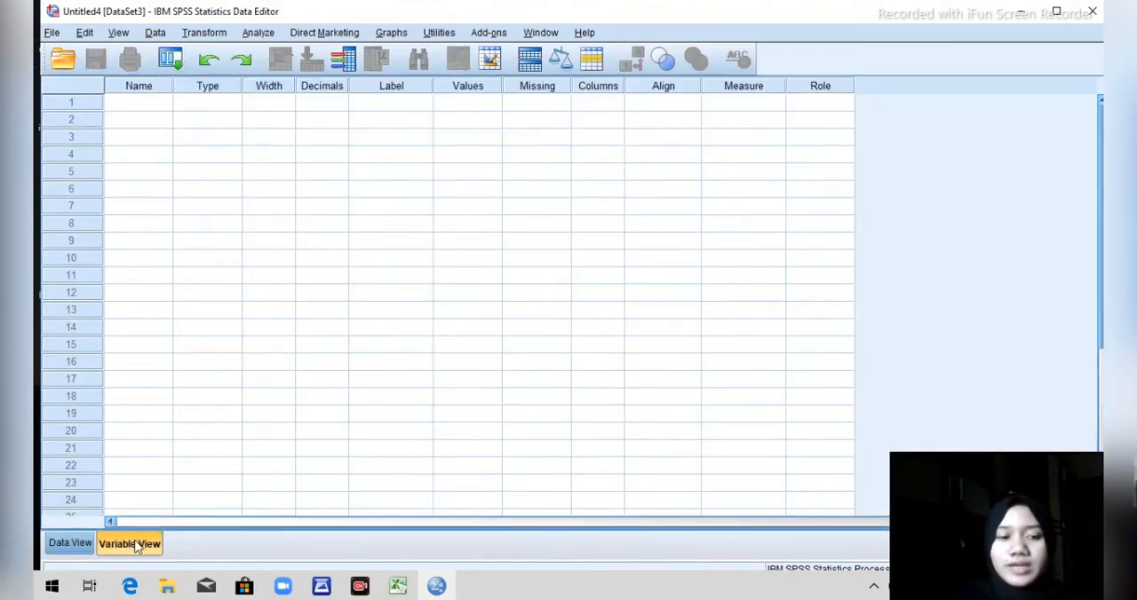
click(137, 100)
key(Caps_Lock)
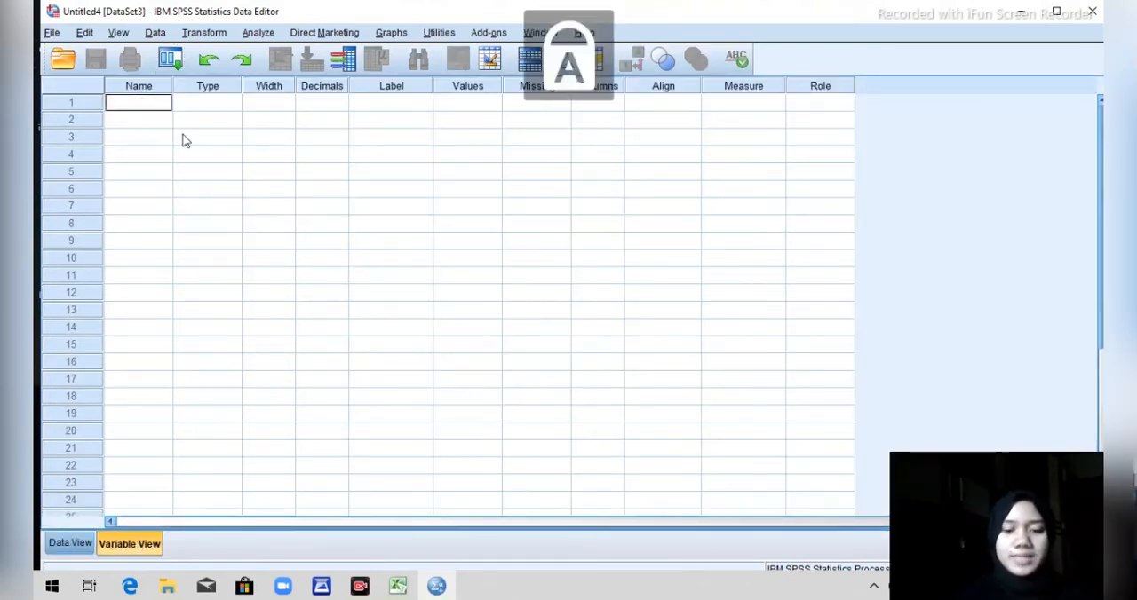
text(P)
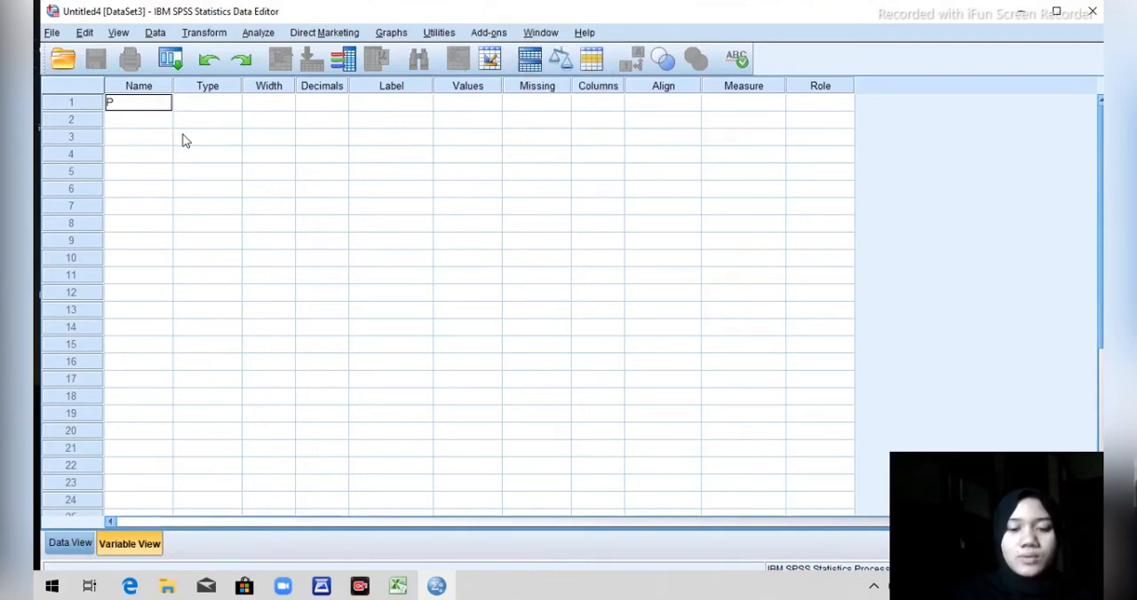
text(erlakuan)
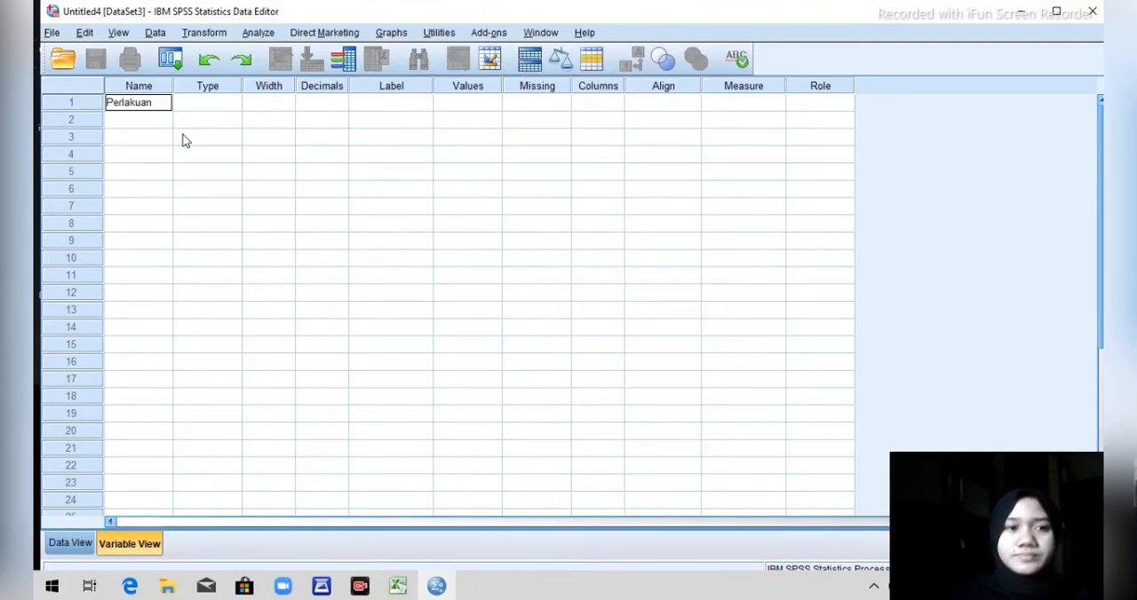
Label the Perlakuan variable "Penambahan Sabut Kelapa" and set its decimals to 0.
click(375, 104)
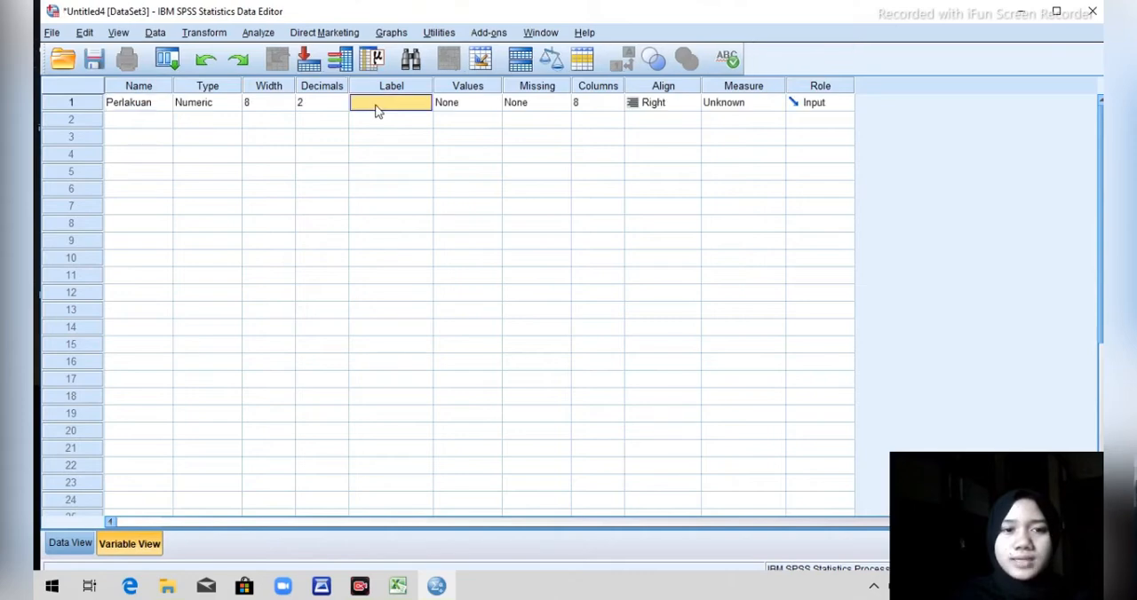
key(Caps_Lock)
text(P)
key(Caps_Lock)
text(enambahan)
key(Caps_Lock)
text(S)
key(Caps_Lock)
text(abut)
key(Caps_Lock)
text(K)
key(Caps_Lock)
text(elapa)
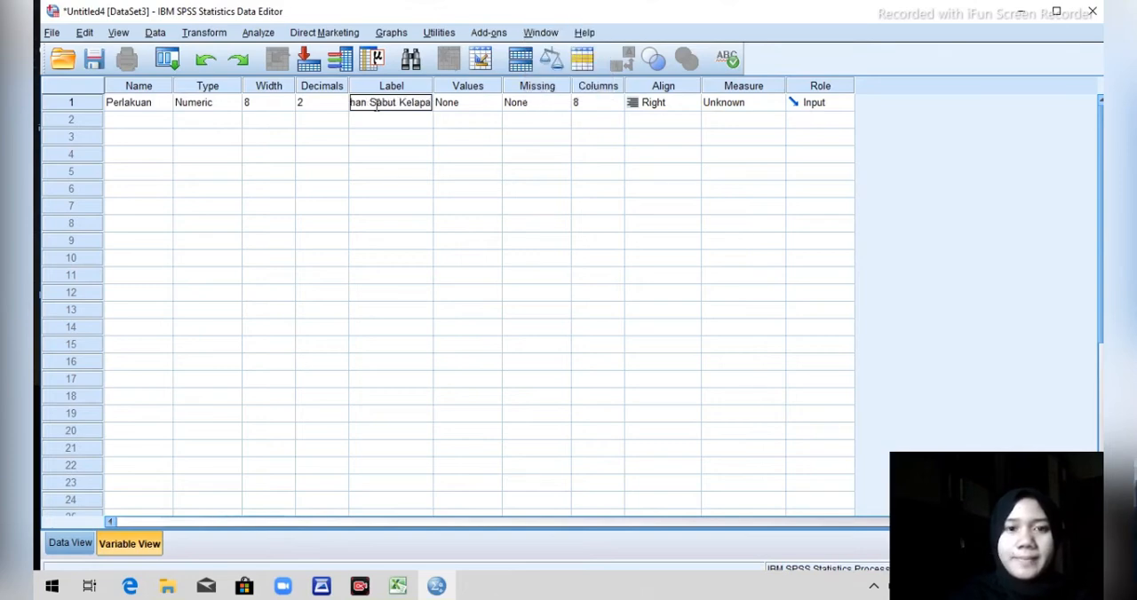
click(321, 102)
click(341, 106)
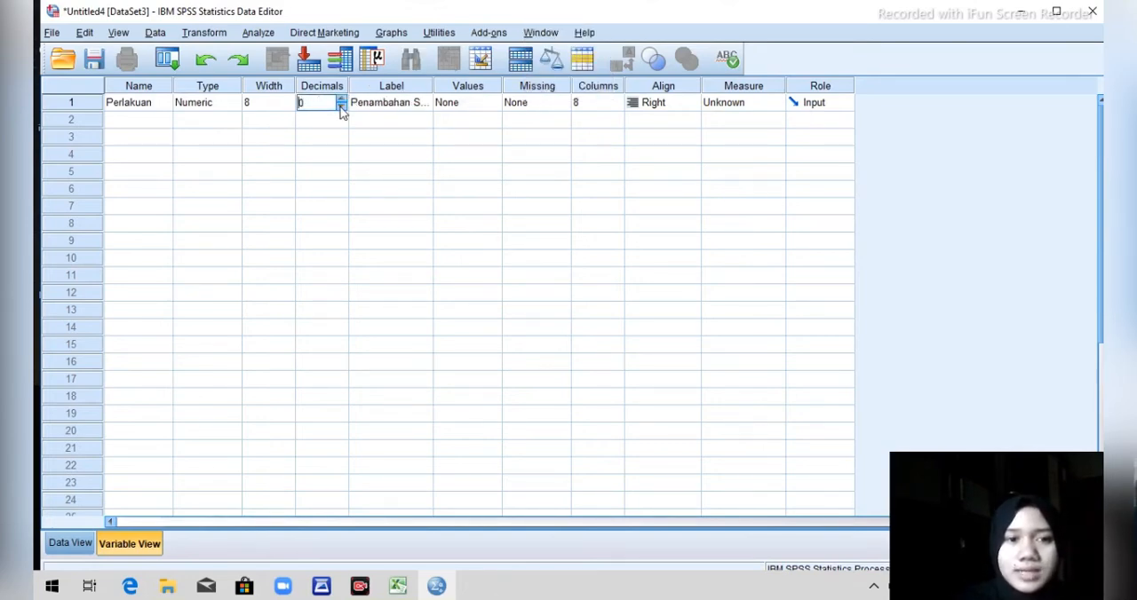
Define the value labels 1 = P1 and 2 = P2 for the Perlakuan variable.
click(449, 107)
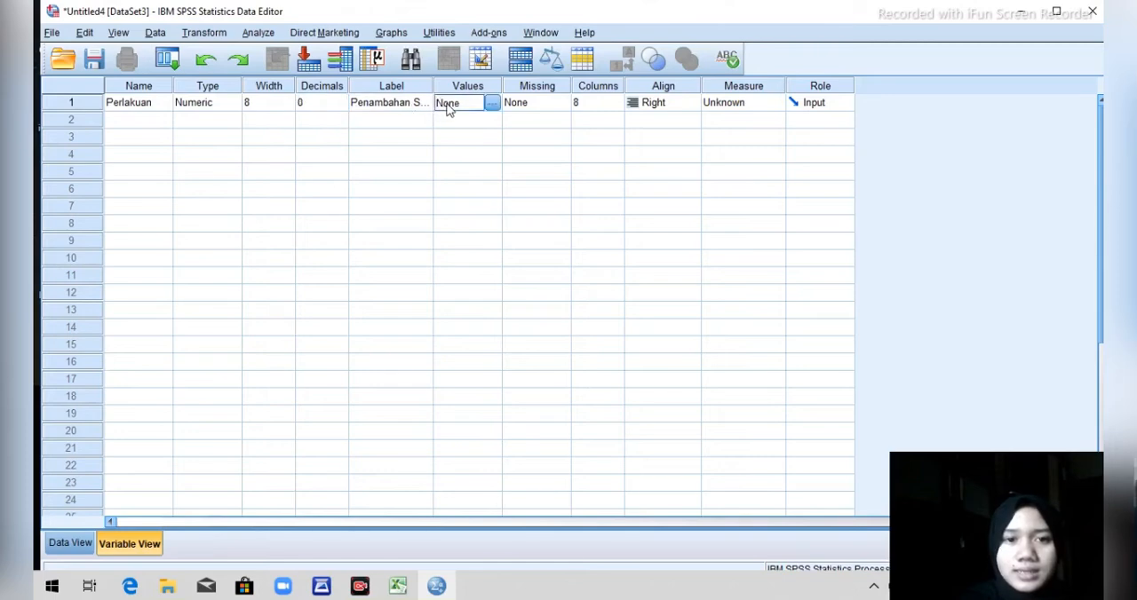
click(491, 108)
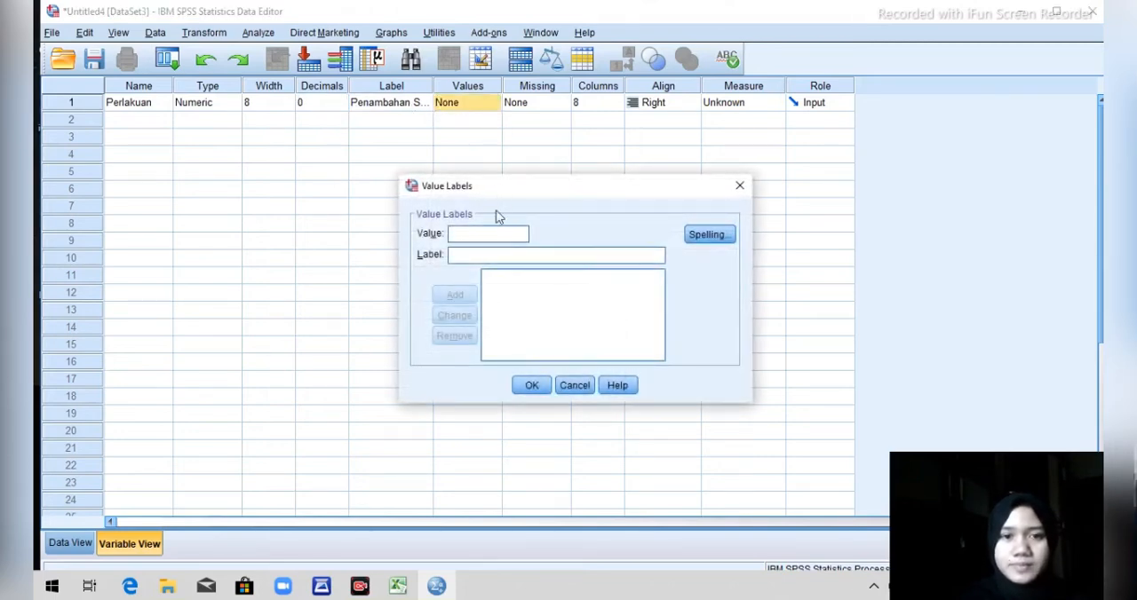
text(1)
key(Tab)
text(P)
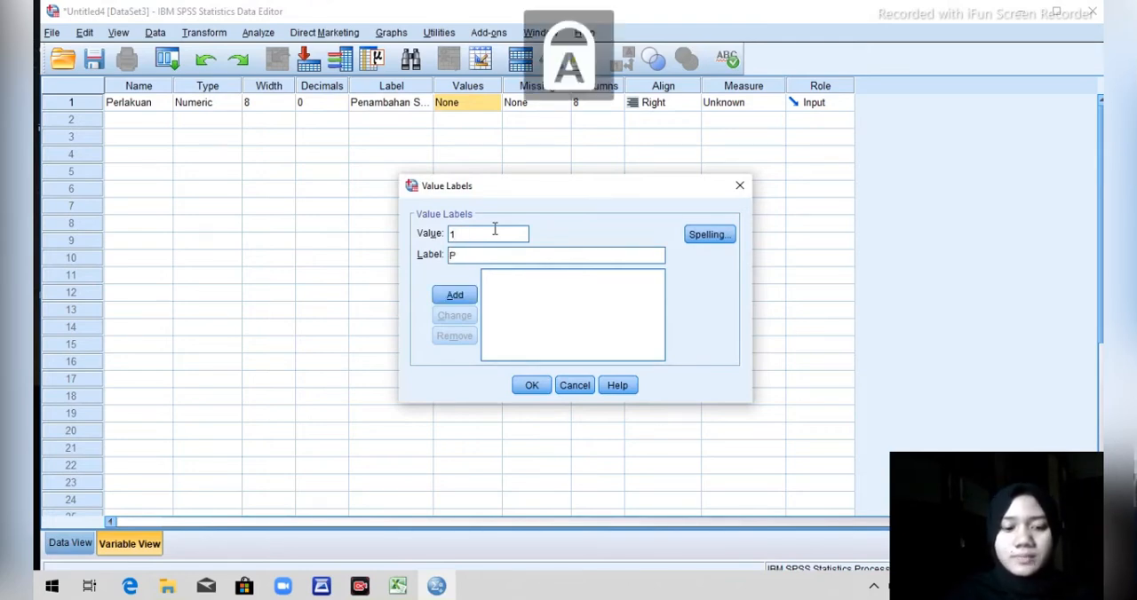
text(1)
key(Return)
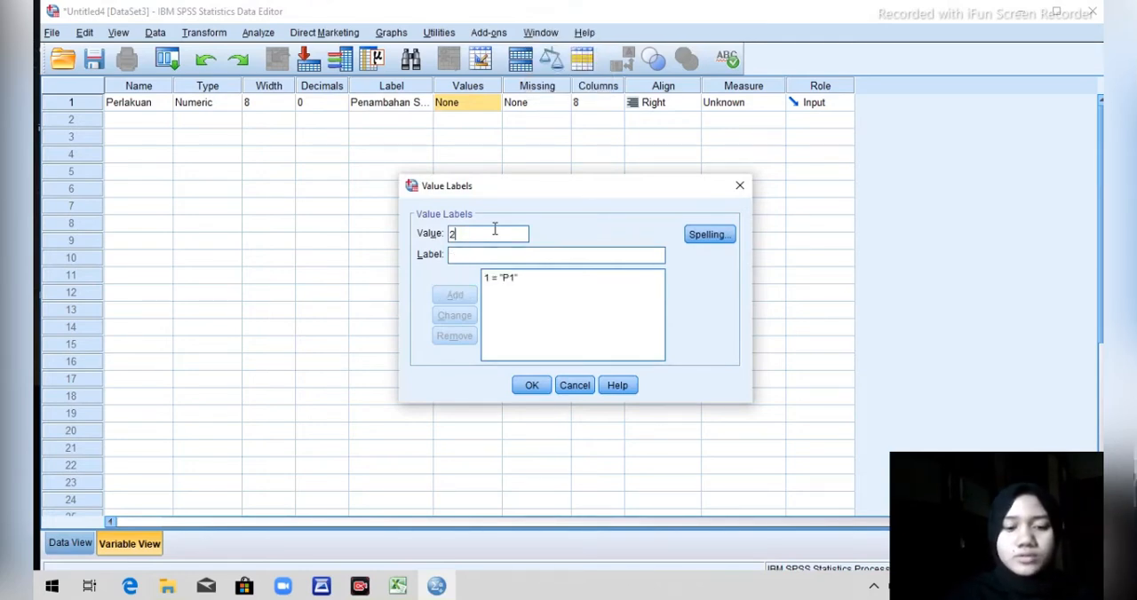
key(Tab)
text(P2)
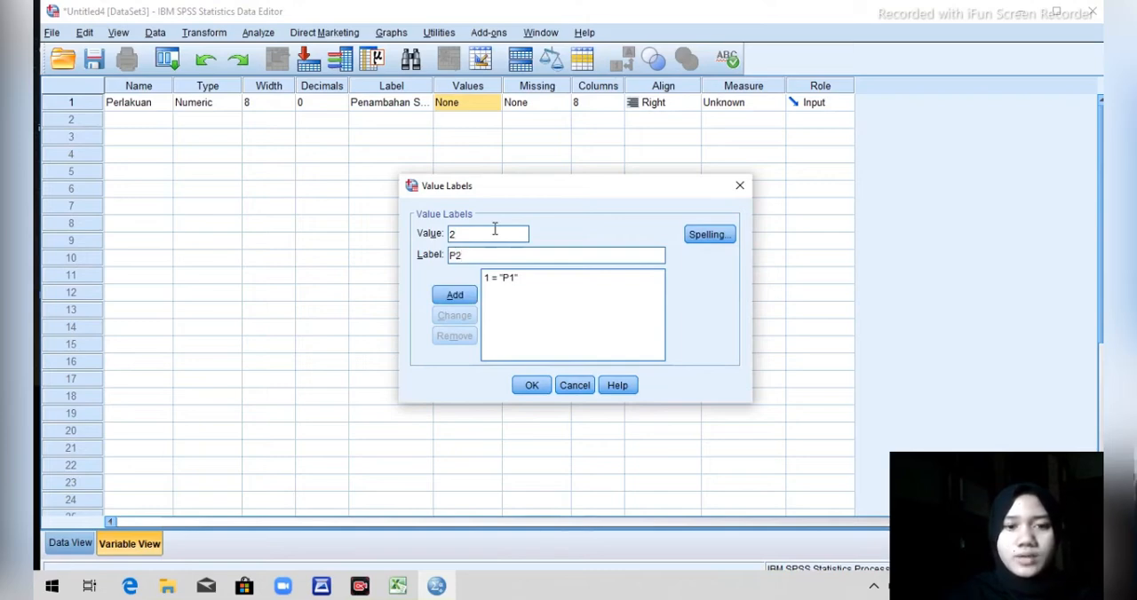
key(Return)
Add the value labels 3 = P3, 4 = P4 and 5 = P5 for Perlakuan and apply the set.
text(3)
key(Tab)
text(P3)
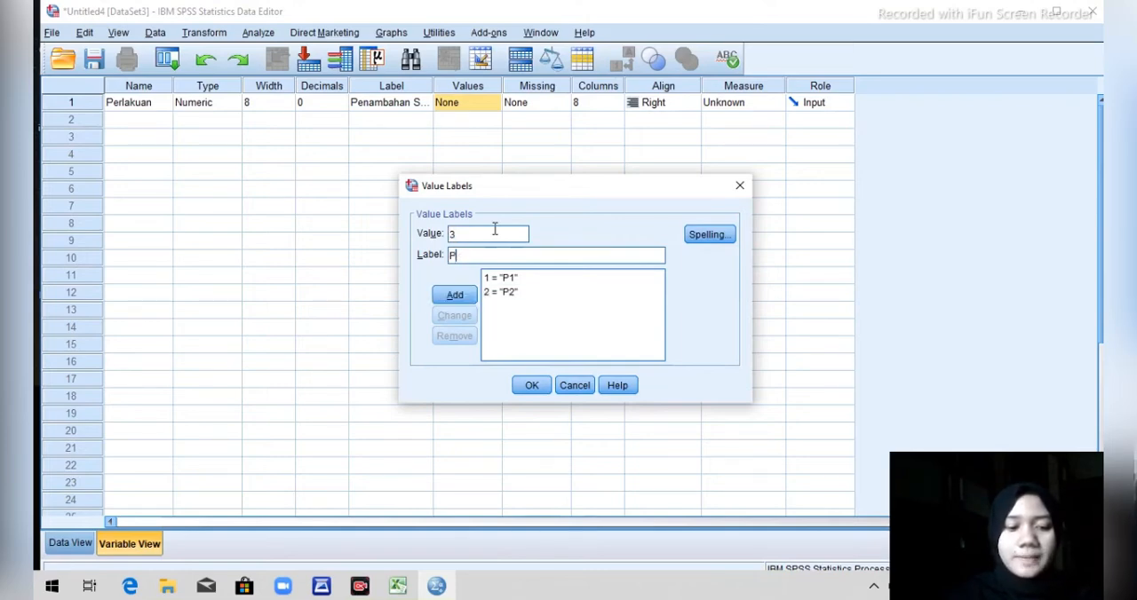
key(Return)
text(4)
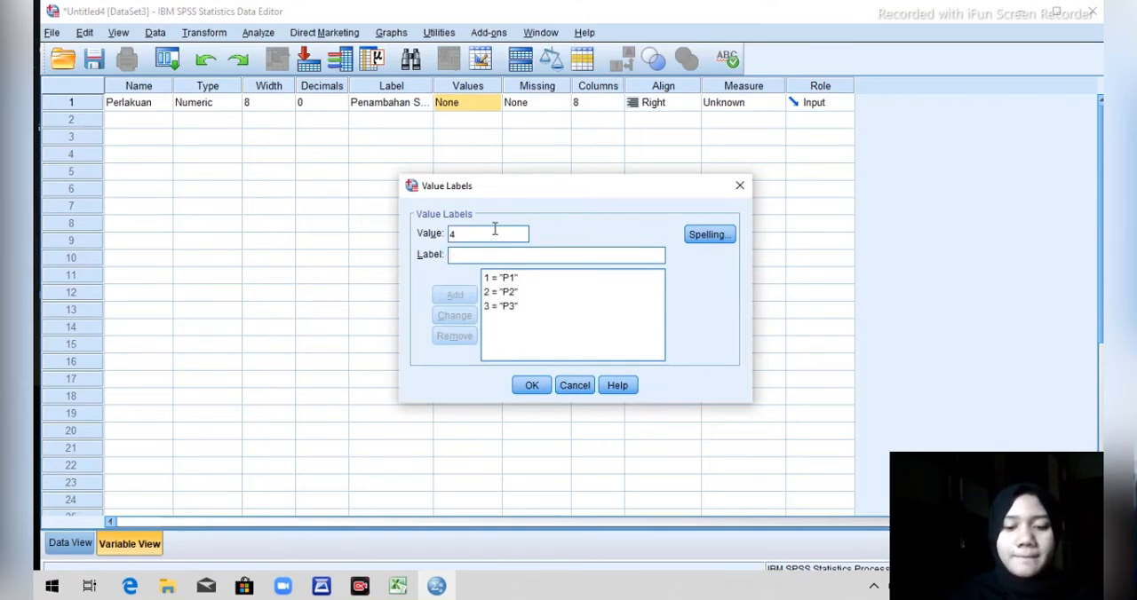
key(Tab)
text(P)
key(Return)
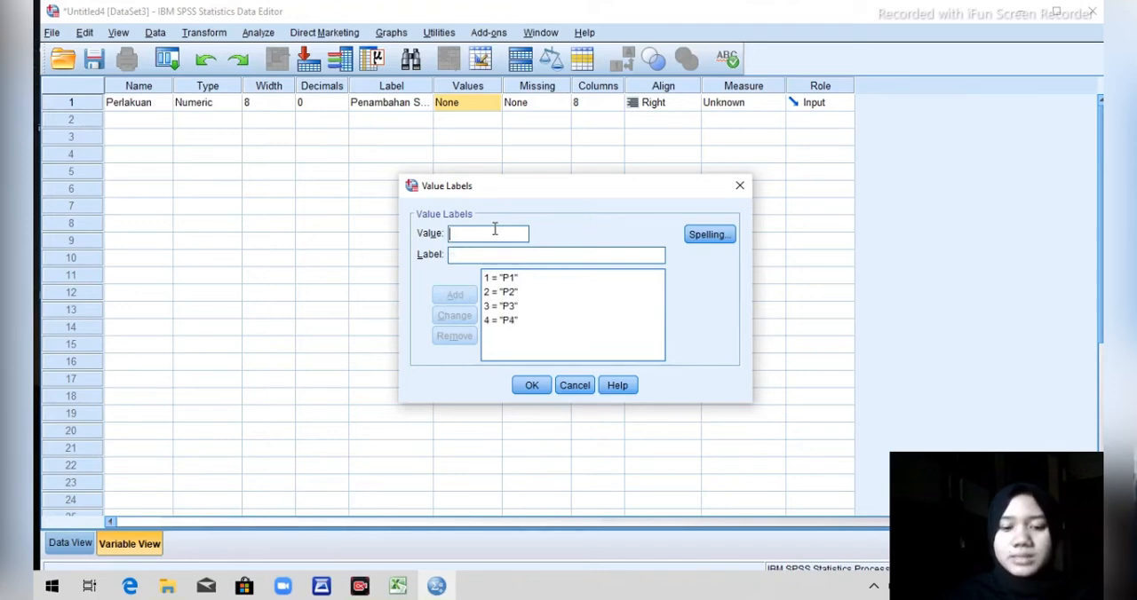
text(5)
key(Tab)
text(P5)
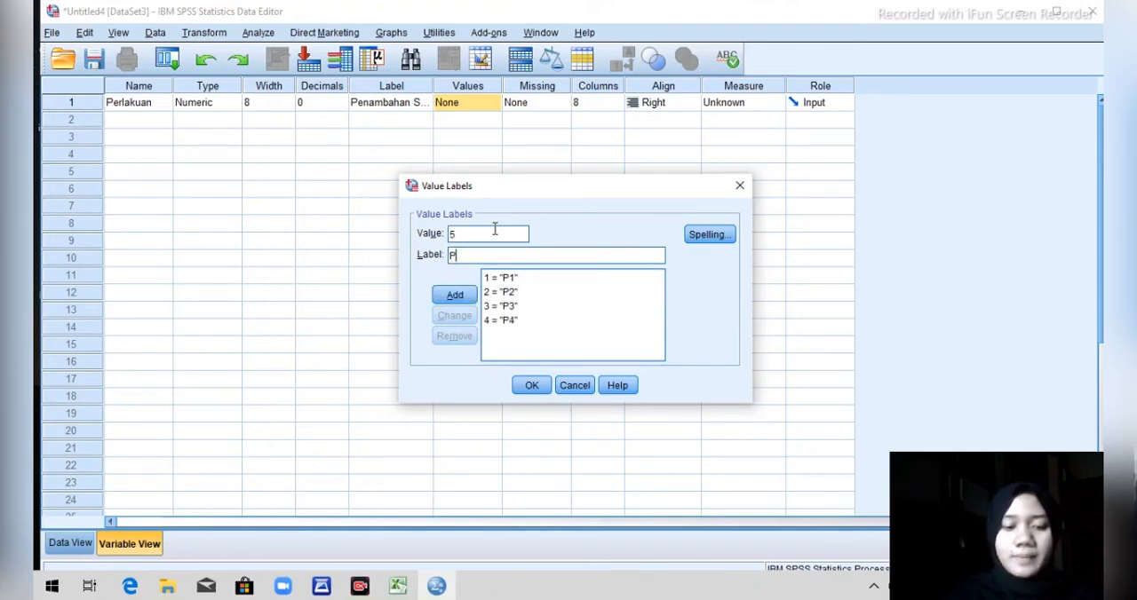
key(Return)
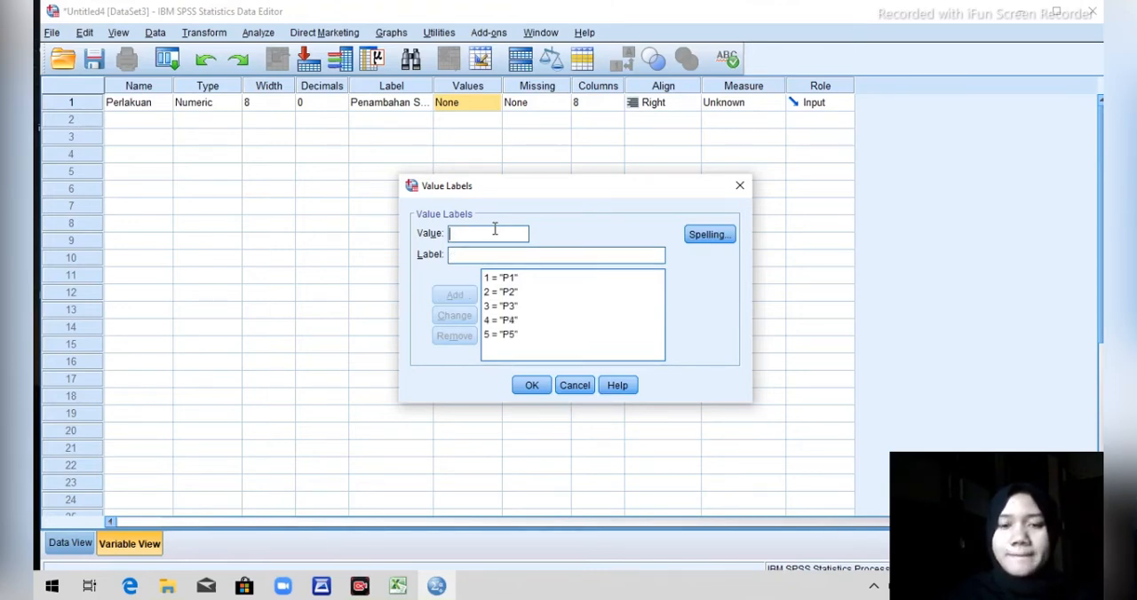
click(542, 387)
Add a second variable named Ulangan below Perlakuan.
click(141, 121)
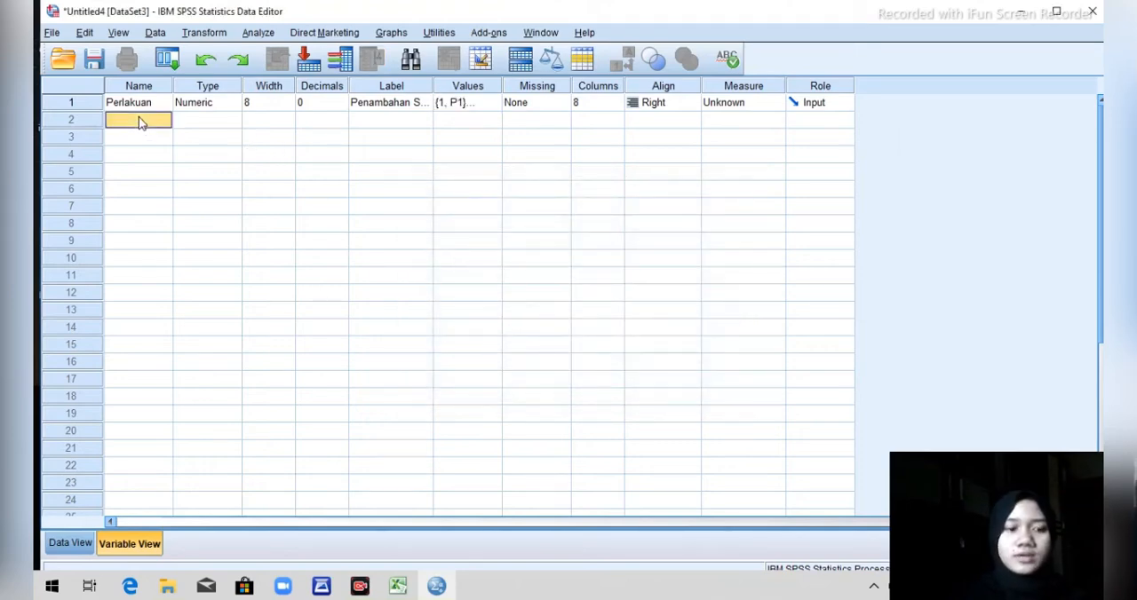
key(Caps_Lock)
text(u)
key(Caps_Lock)
text(LANGA)
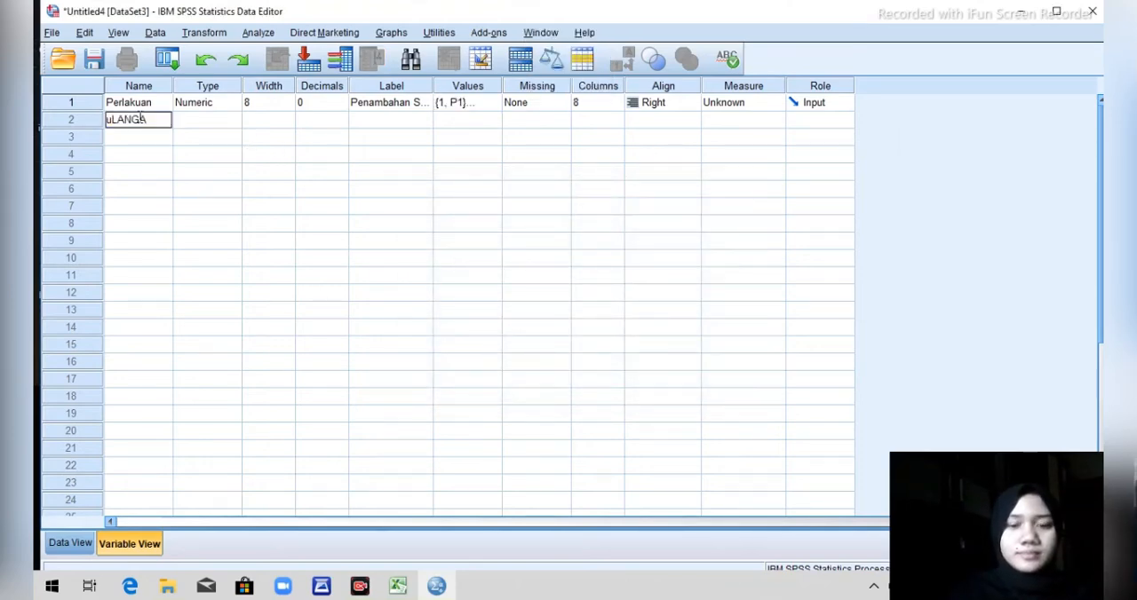
text(U)
key(Caps_Lock)
text(langan)
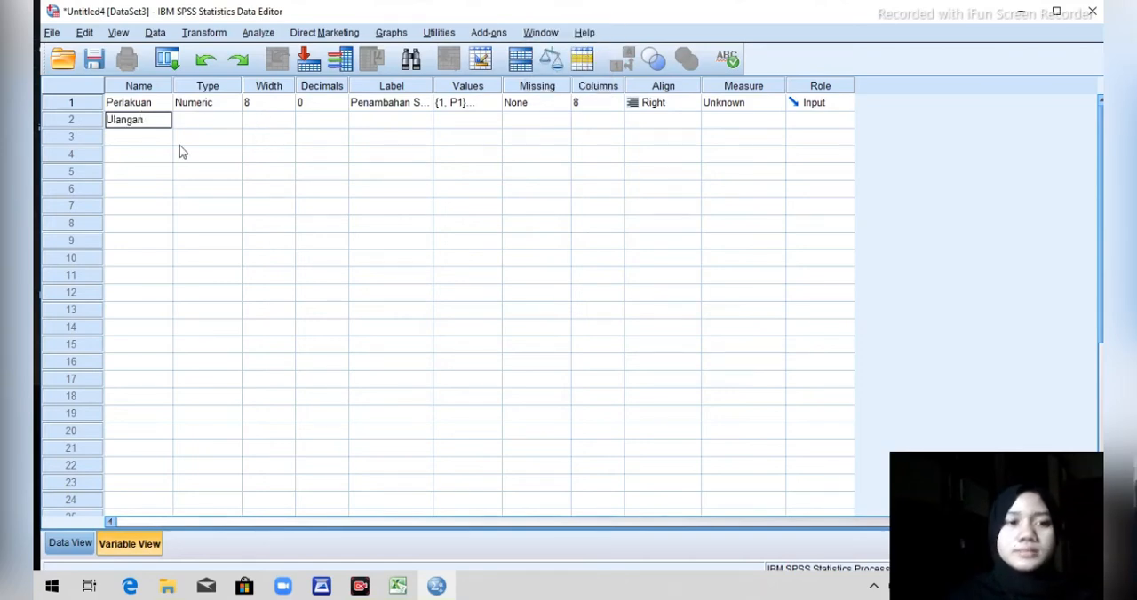
Add a third variable named Waktu_Tanam below Ulangan.
click(137, 137)
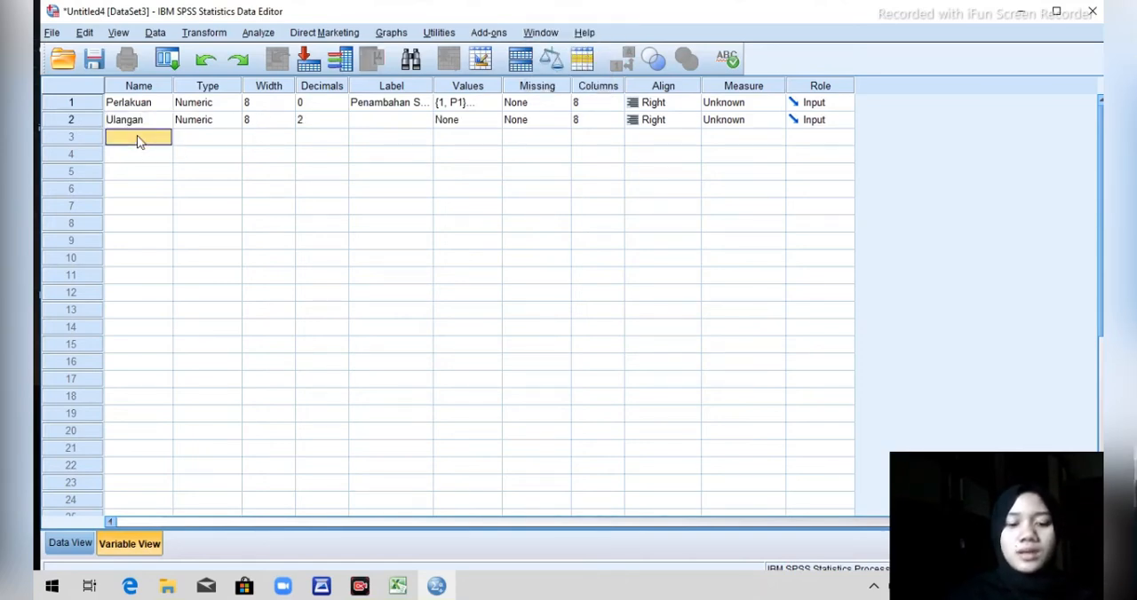
key(Caps_Lock)
text(W)
key(Caps_Lock)
text(ak)
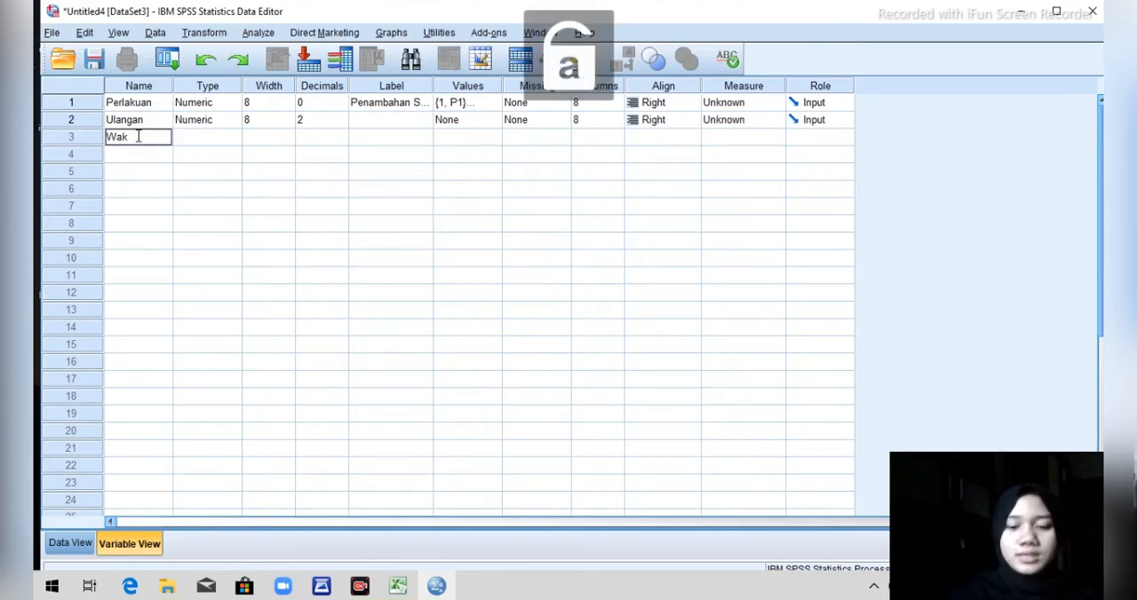
text(tu)
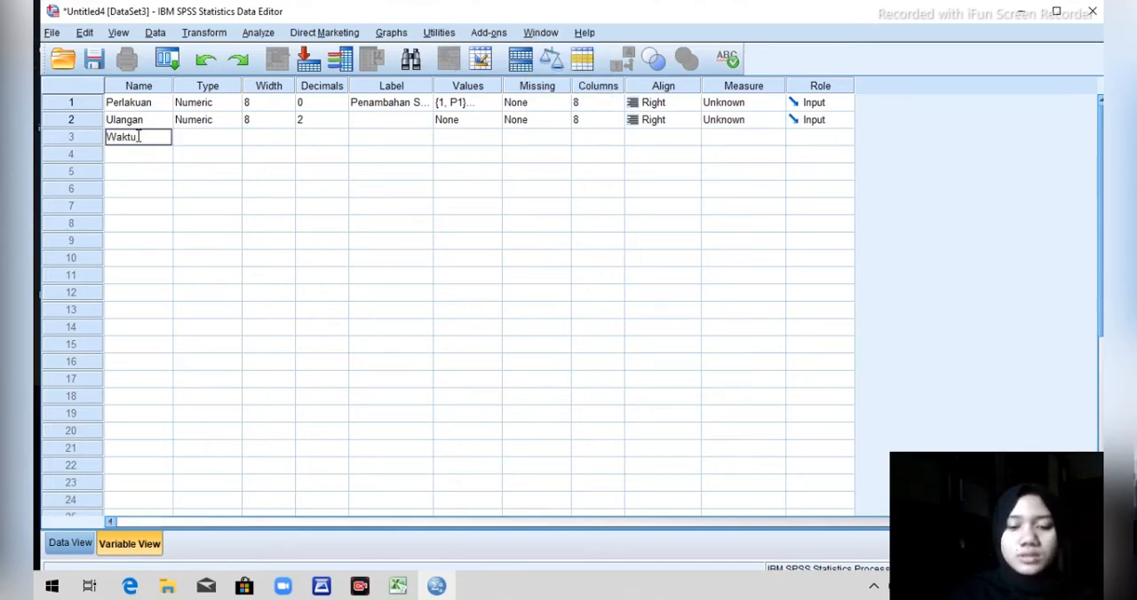
key(Caps_Lock)
text(_T)
key(Caps_Lock)
text(anam)
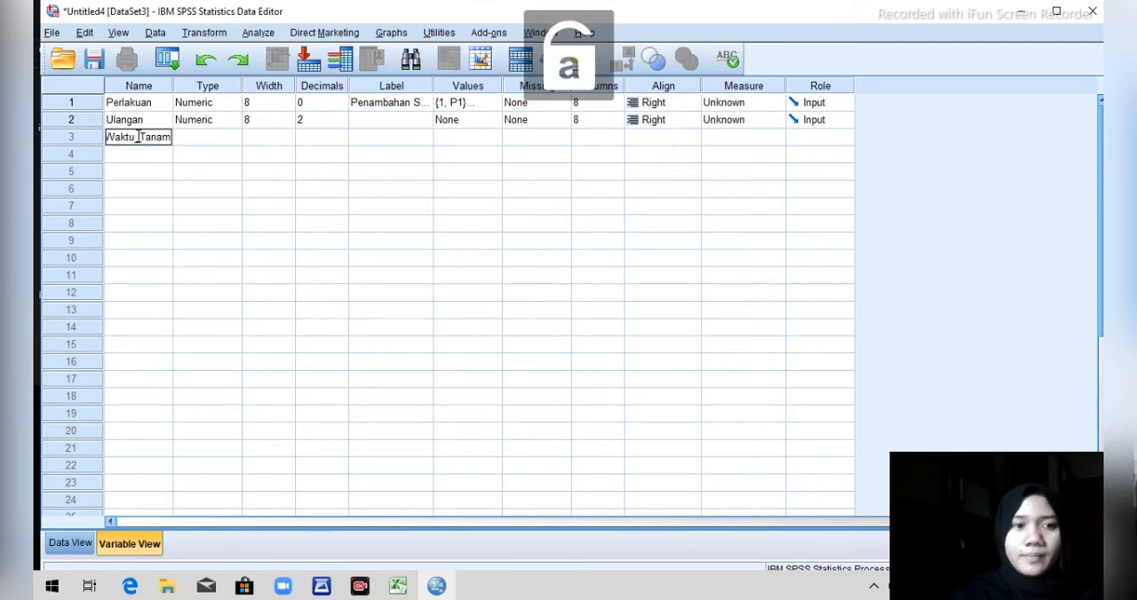
Label the Waktu_Tanam variable "Waktu Tanam Jamur Tiram".
click(373, 142)
key(Caps_Lock)
text(W)
key(Caps_Lock)
text(aktu)
key(Caps_Lock)
text(T)
key(Caps_Lock)
text(anam)
key(Caps_Lock)
text(J)
key(Caps_Lock)
text(amur)
key(Caps_Lock)
text(T)
key(Caps_Lock)
text(iram)
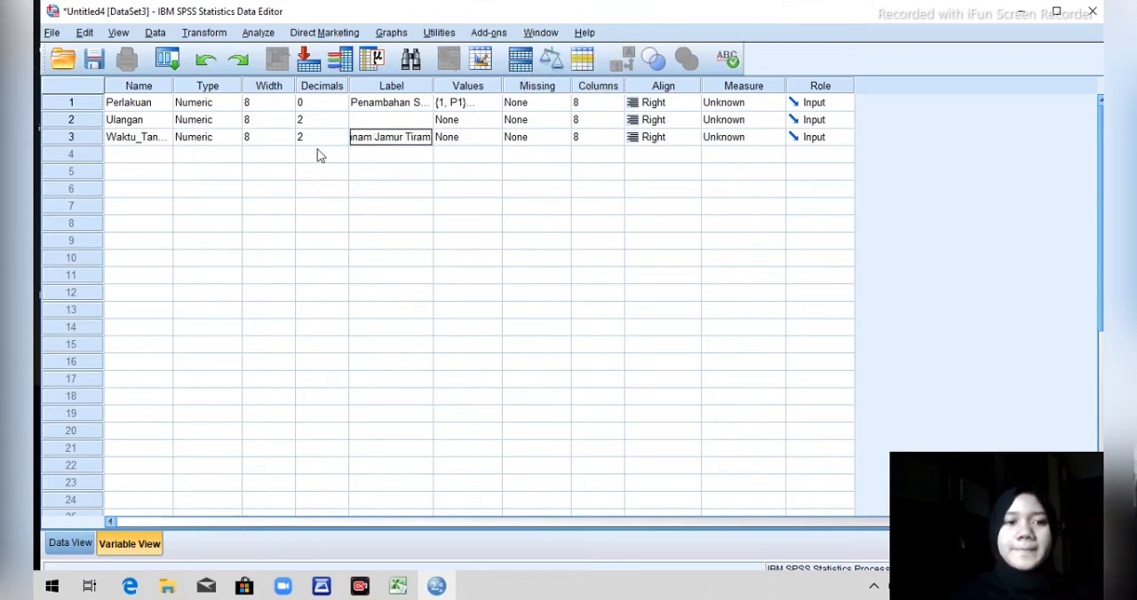
Set the decimals of Waktu_Tanam and Ulangan to 0 and switch to the data entry grid.
click(338, 138)
click(341, 141)
click(339, 119)
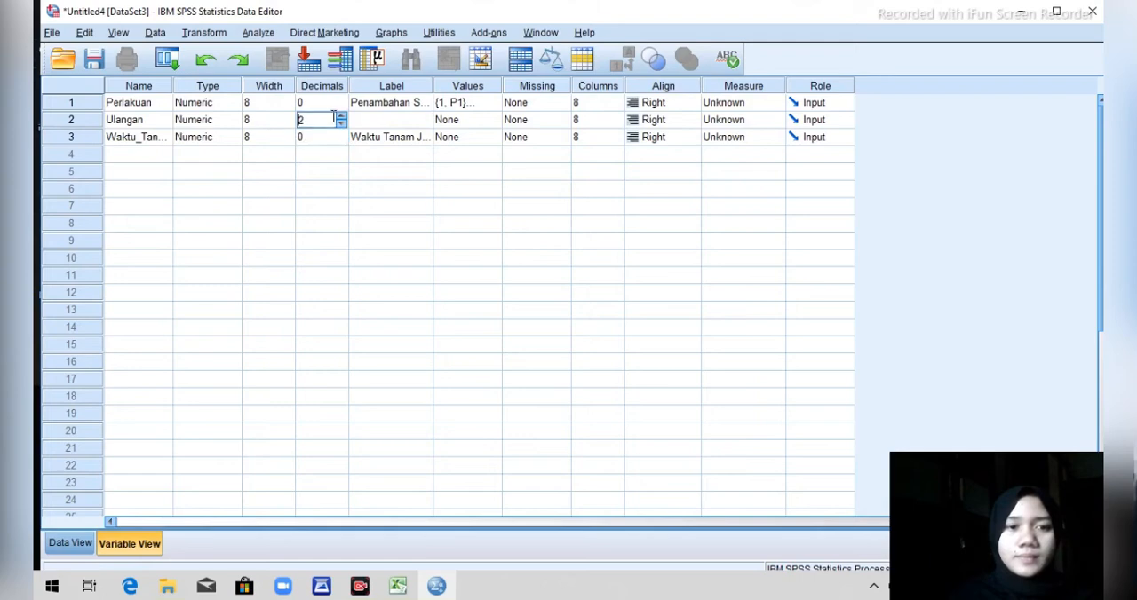
click(340, 123)
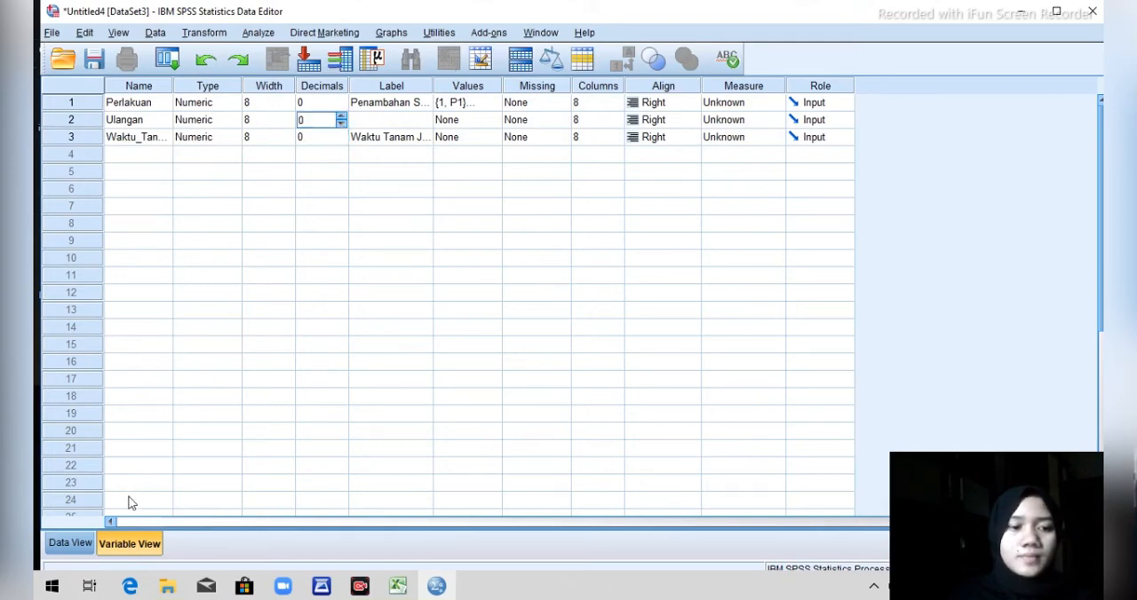
click(86, 546)
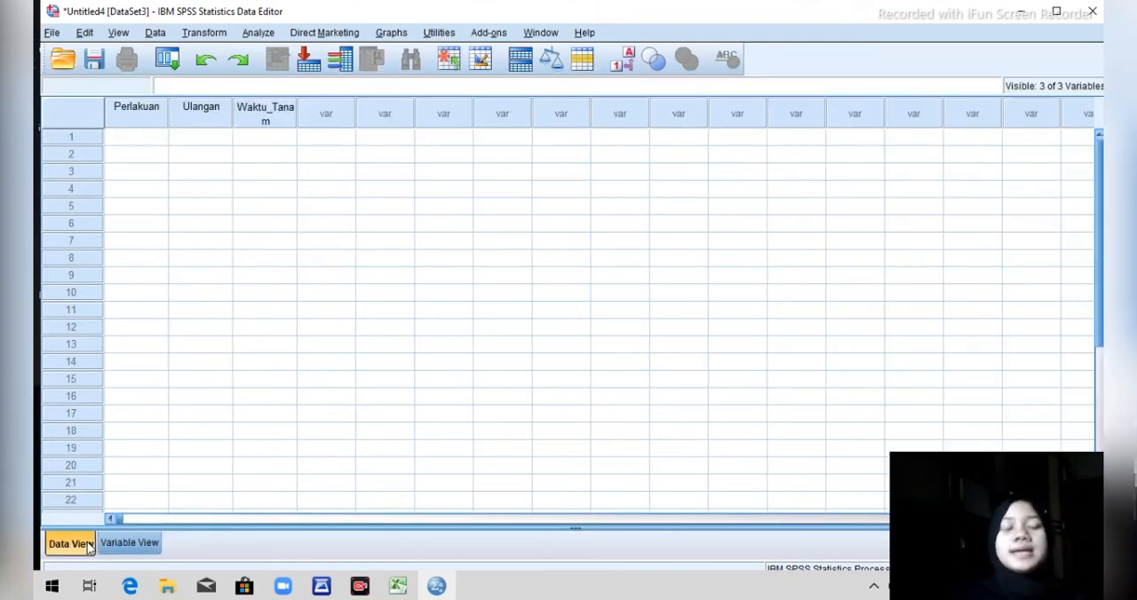
Enter 1 in the Perlakuan column for rows 1 to 4.
click(126, 142)
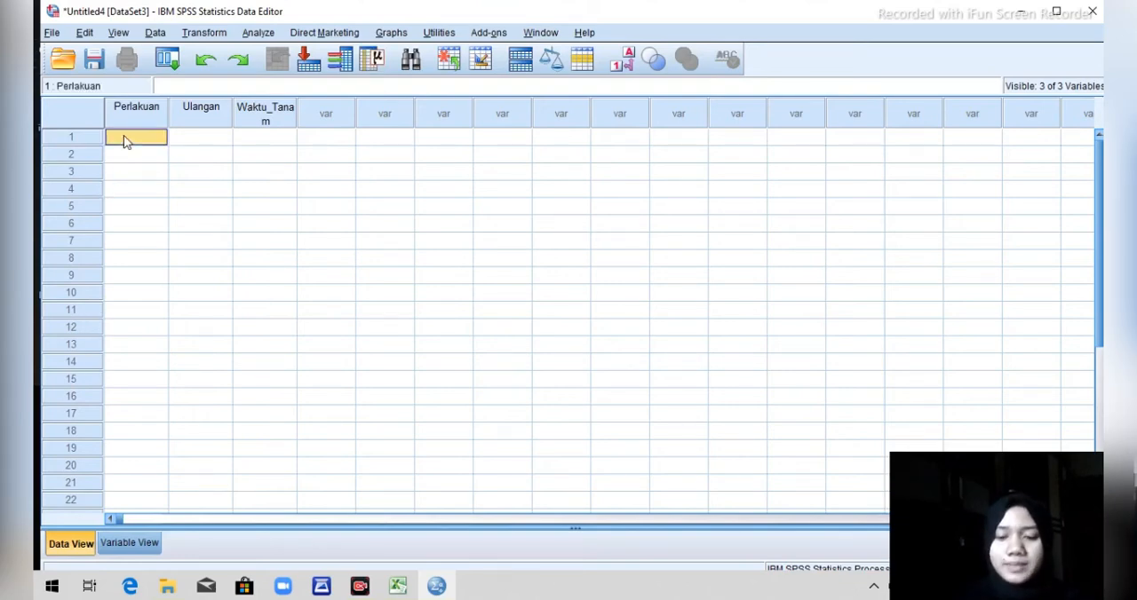
text(1)
key(Return)
text(11)
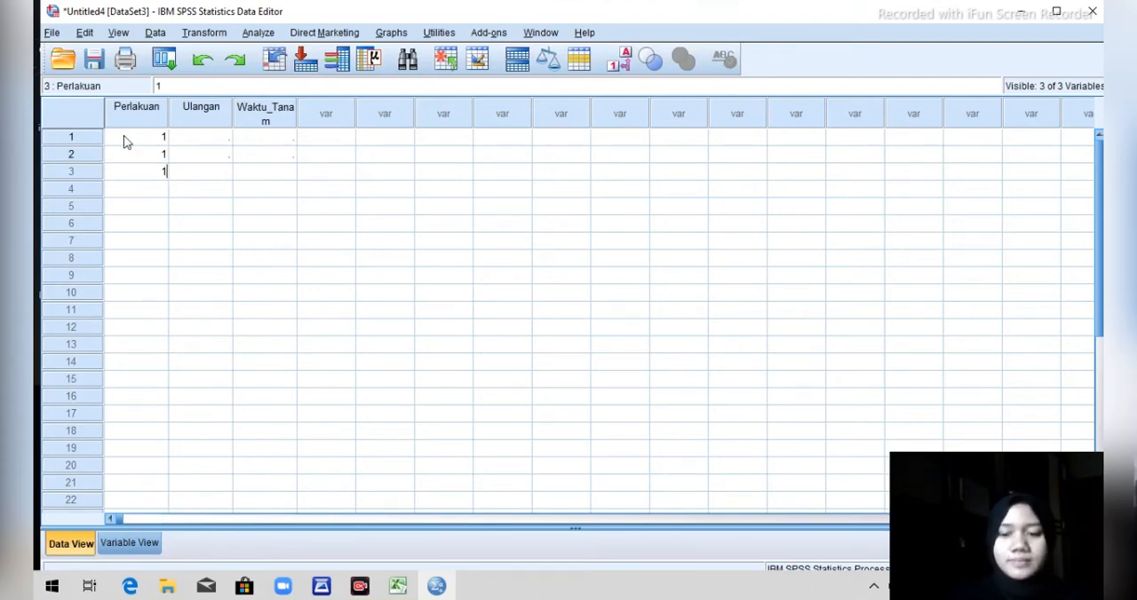
key(Return)
text(1)
key(Return)
Fill the Perlakuan column with 2 in rows 5 to 8 and 3 in rows 9 to 12.
text(2)
key(Return)
text(2)
key(Return)
text(2)
key(Return)
text(2)
key(Return)
text(3)
key(Return)
text(3)
key(Return)
text(3)
key(Return)
text(3)
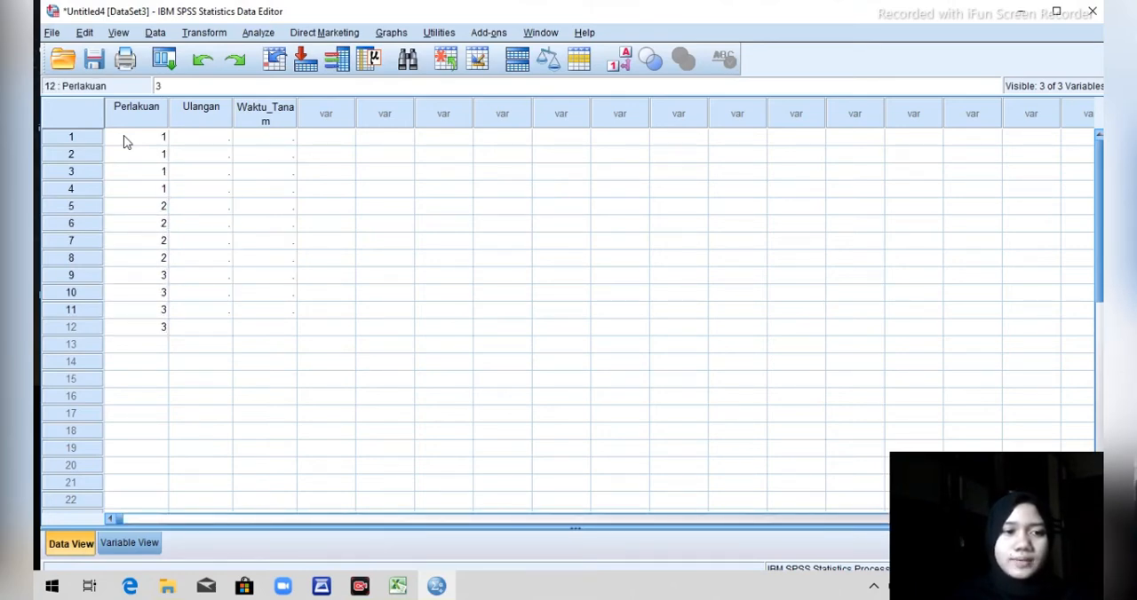
key(Return)
Fill the Perlakuan column with 4 in rows 13 to 16 and 5 in rows 17 to 20.
text(4)
key(Return)
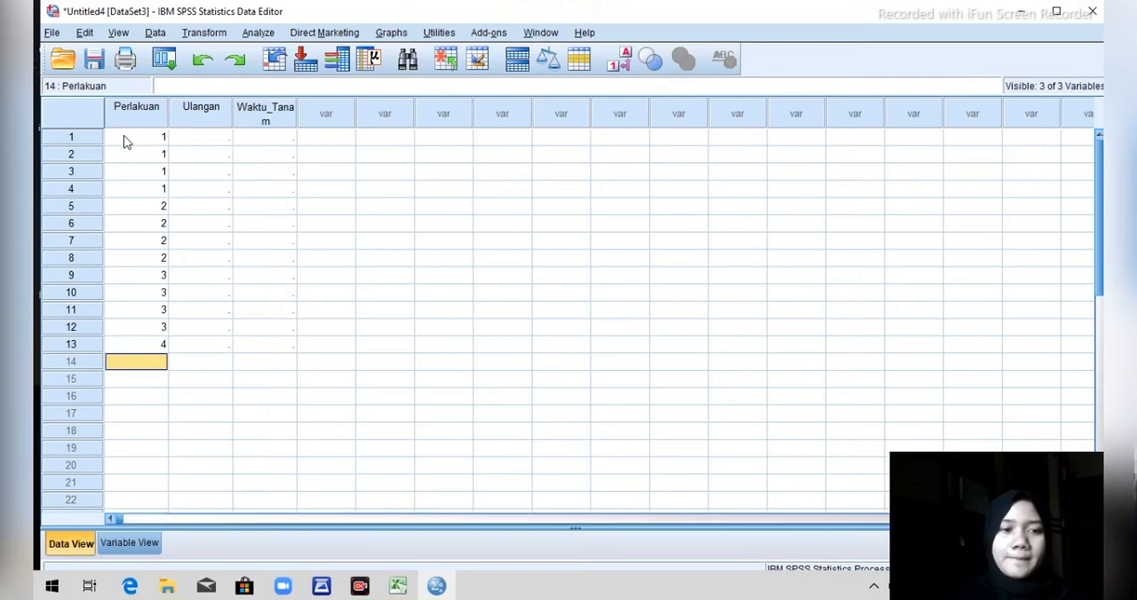
text(4 4 4 5)
key(Return)
text(5)
key(Return)
text(5)
key(Return)
text(5)
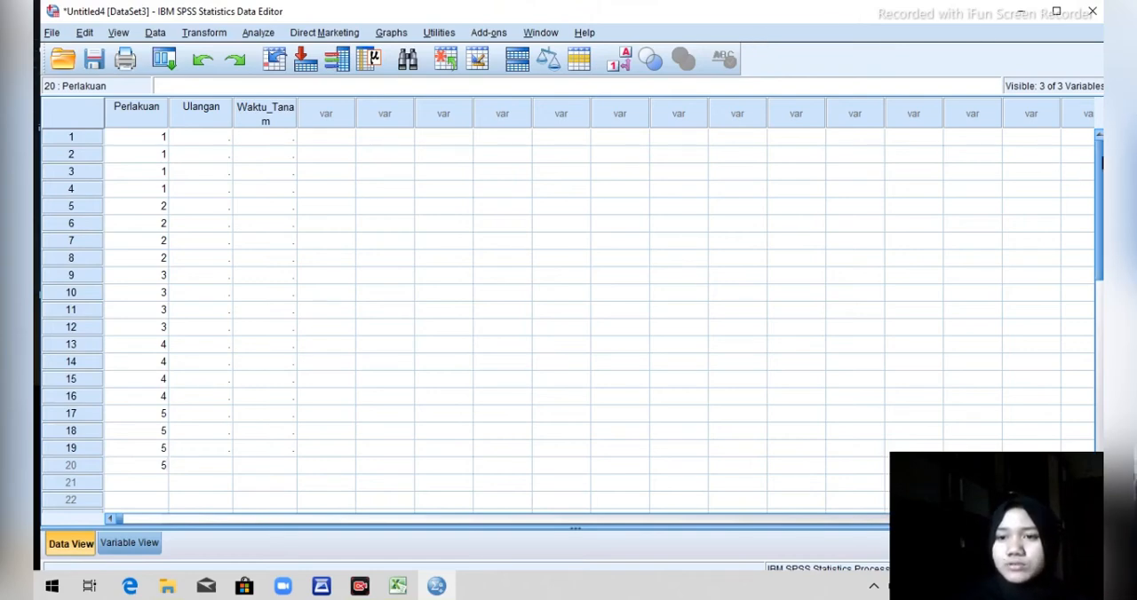
Enter the repetition numbers 1, 2, 3, 4 twice in the Ulangan column, filling rows 1 to 8.
click(187, 140)
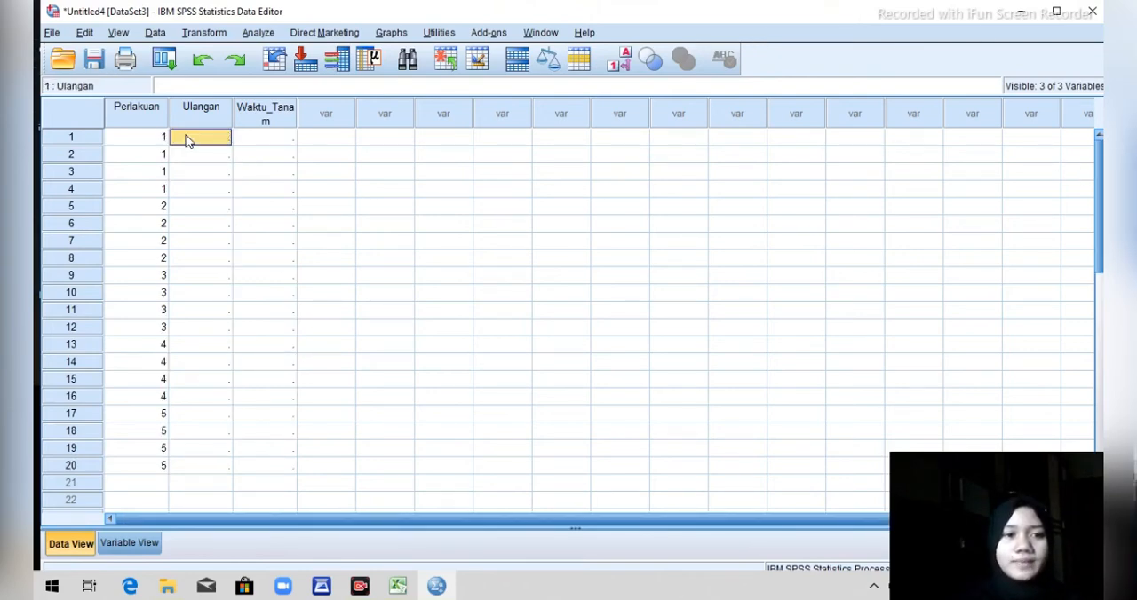
text(1)
key(Return)
text(2)
key(Return)
text(3)
key(Return)
text(4)
key(Return)
text(1)
key(Return)
text(3)
key(Return)
text(4)
key(Return)
text(12)
key(Return)
text(3)
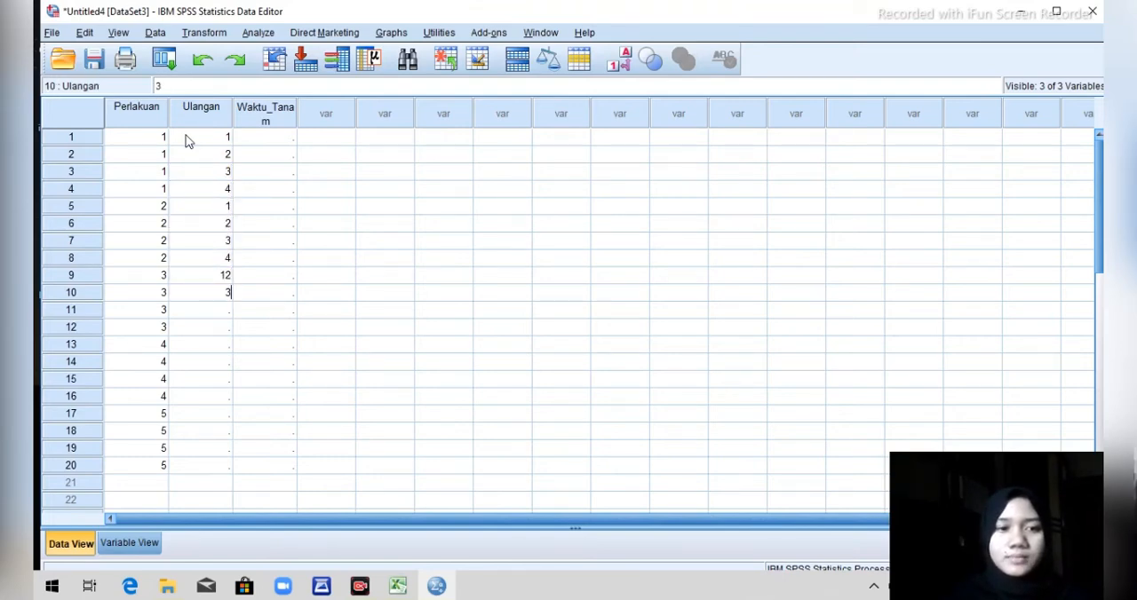
key(Up)
key(BackSpace)
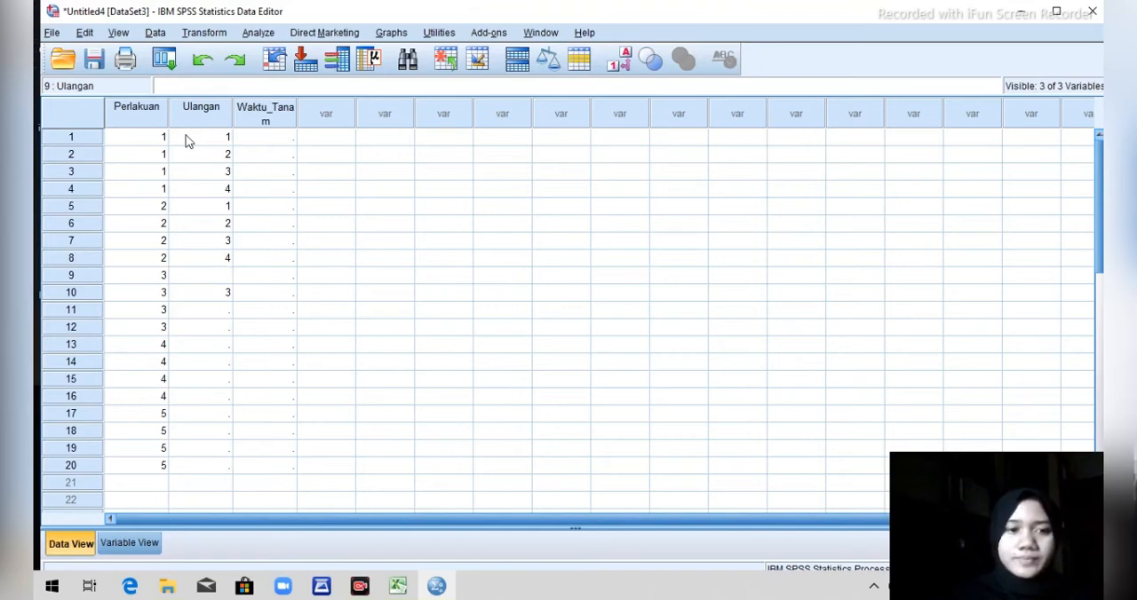
Enter 1, 2, 3 and 4 in the Ulangan column for rows 9 to 12.
text(1)
key(Return)
text(2)
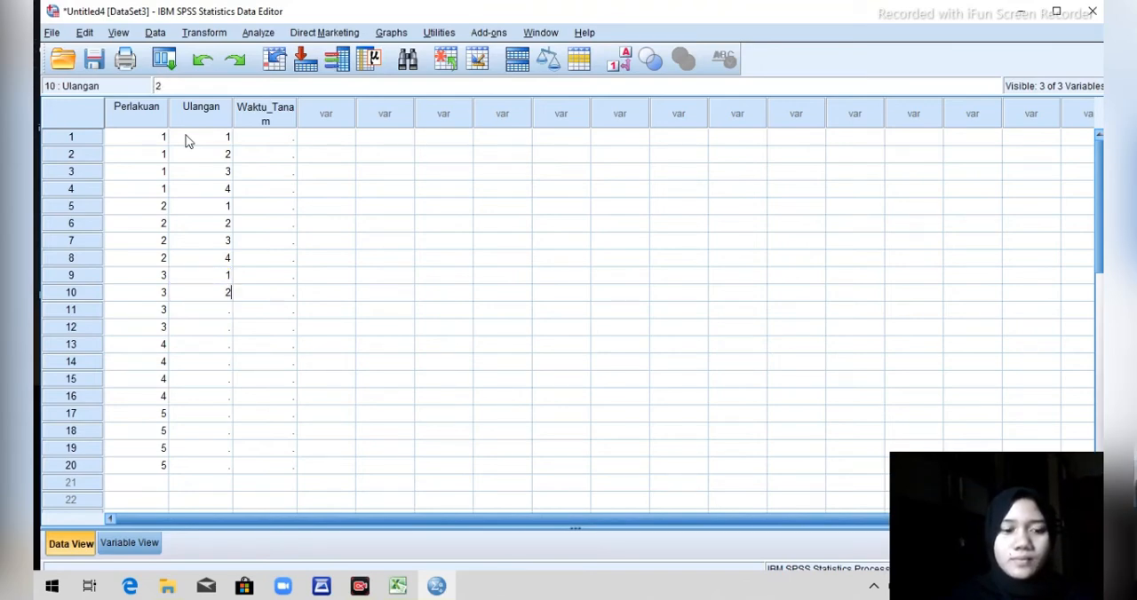
key(Return)
text(3)
key(Return)
text(4)
key(Return)
Enter the sequence 1, 2, 3, 4 twice in the Ulangan column, filling rows 13 to 20.
text(1)
key(Return)
text(2)
key(Return)
text(3)
key(Return)
text(4 1)
key(Return)
text(2)
key(Return)
text(3)
key(Return)
text(4)
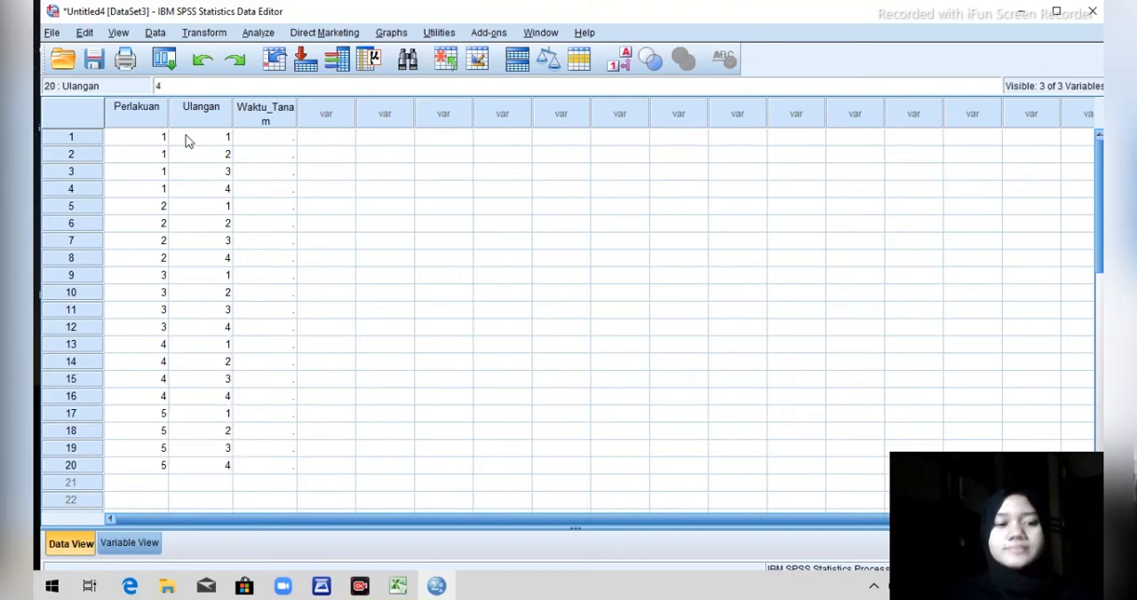
Copy the four P1 values from the Excel workbook Book2 into rows 1 to 4 of Waktu_Tanam in SPSS.
click(1101, 300)
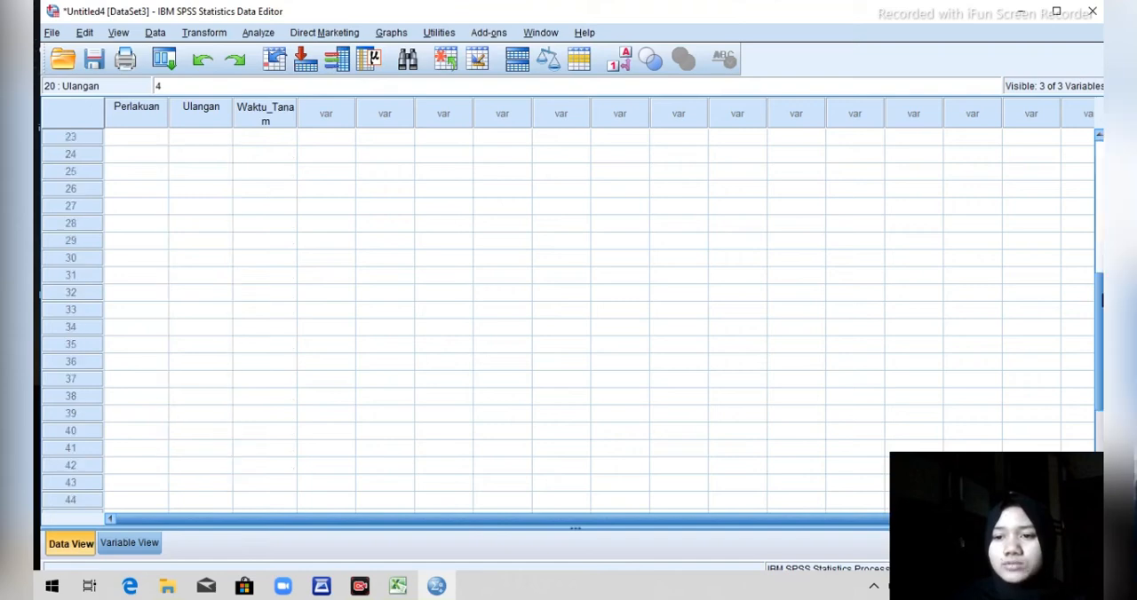
drag(1101, 291, 1099, 139)
click(264, 139)
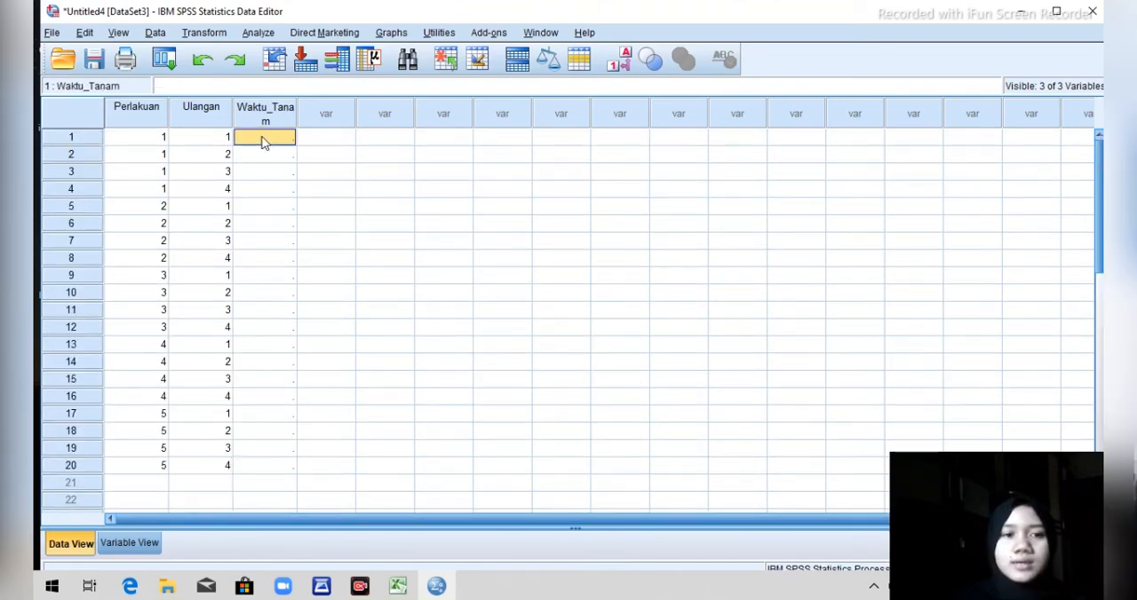
mouse_move(399, 593)
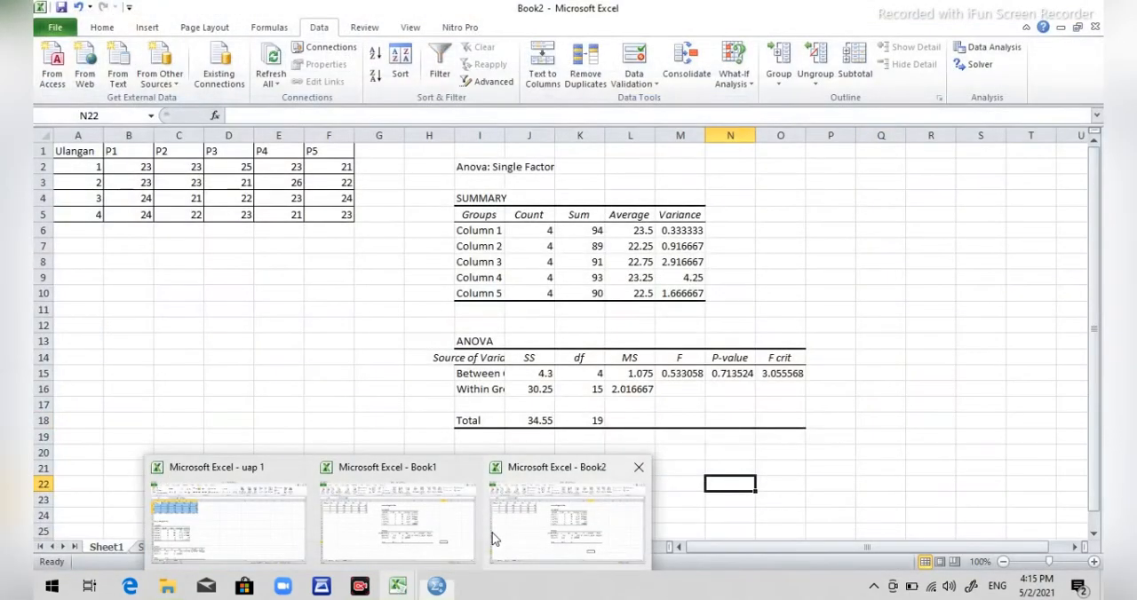
click(491, 533)
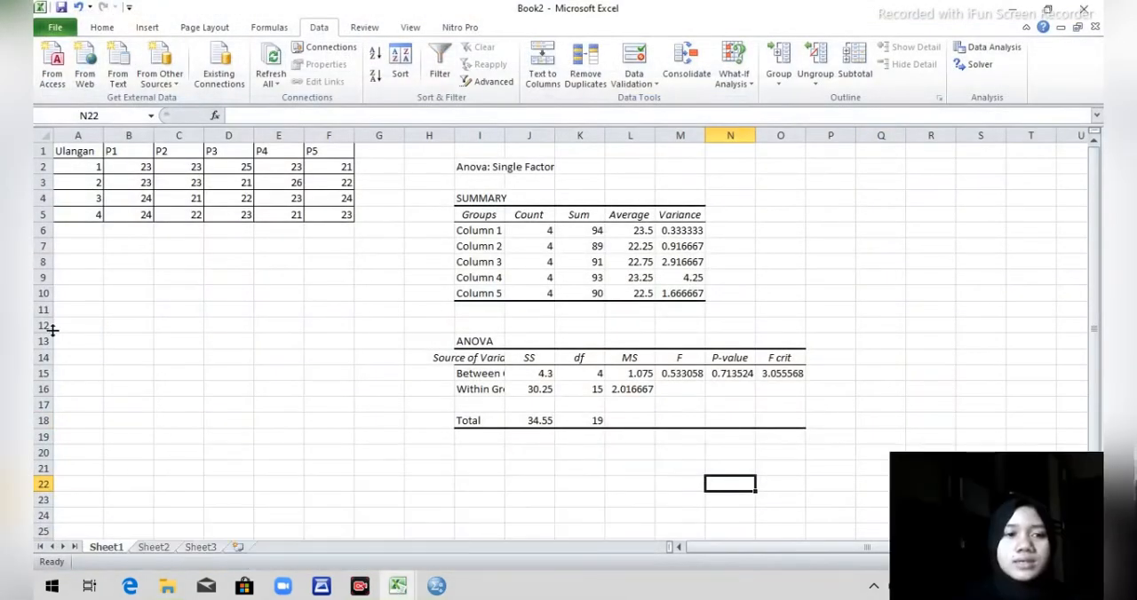
click(135, 167)
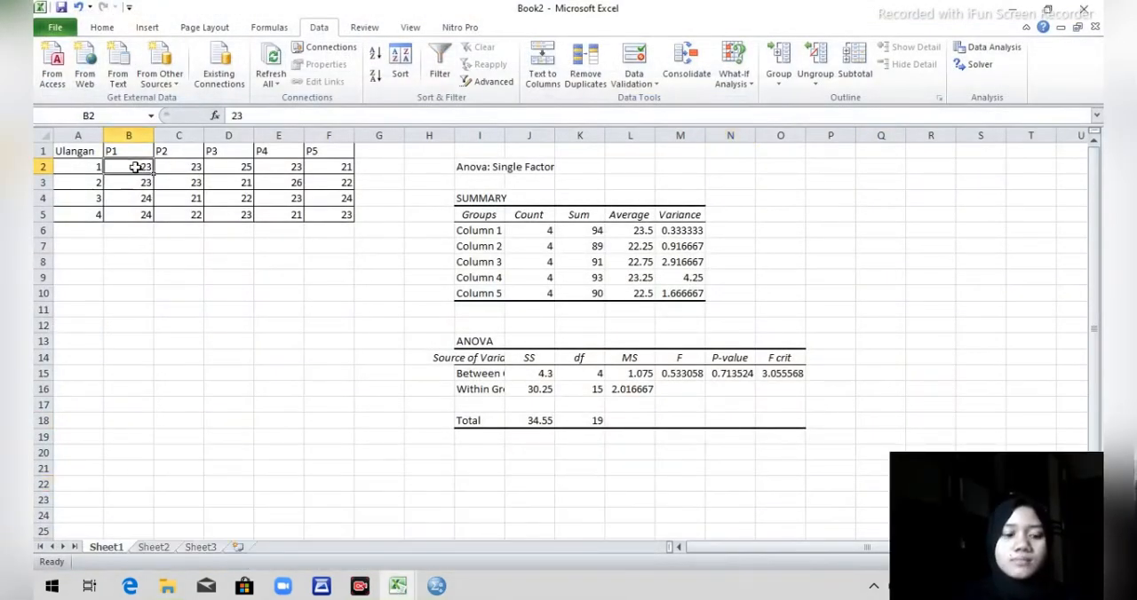
key(shift+Down)
key(shift+Down)
key(shift+Down)
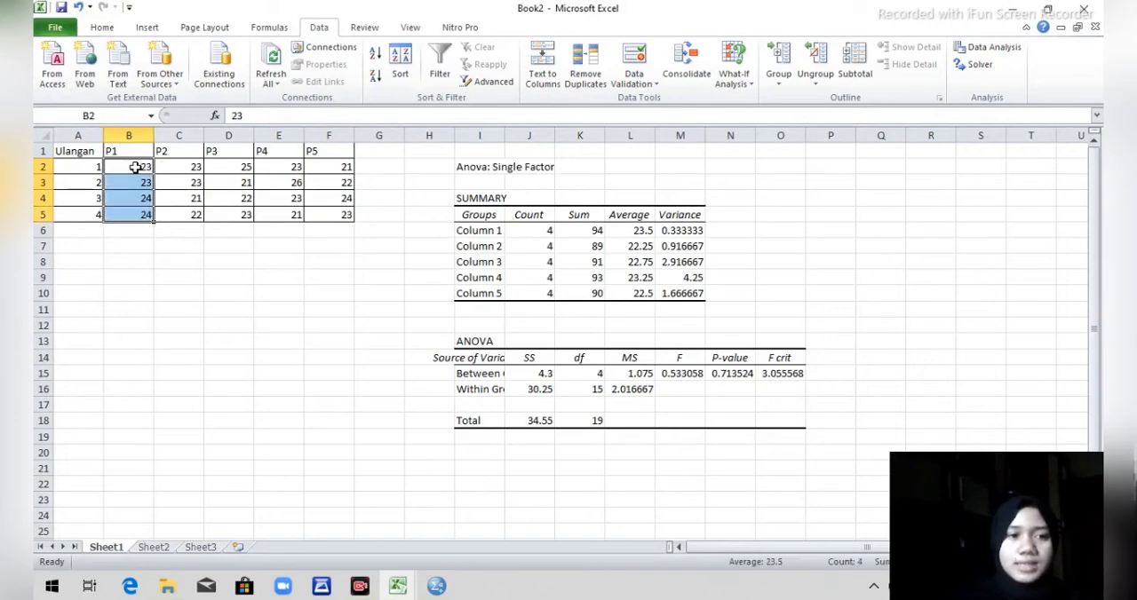
key(ctrl+c)
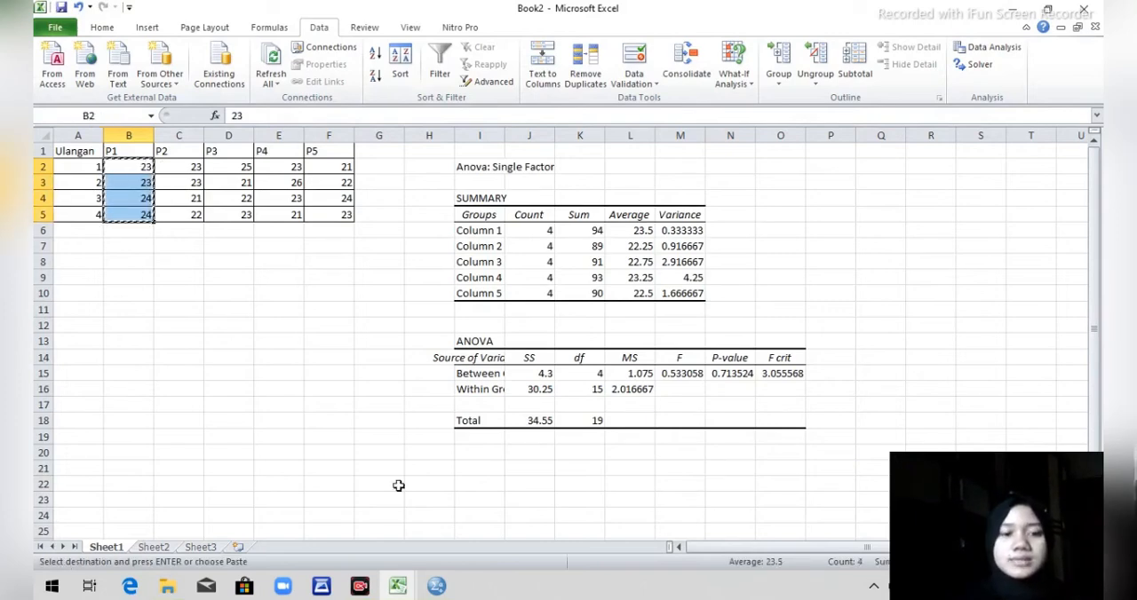
click(435, 537)
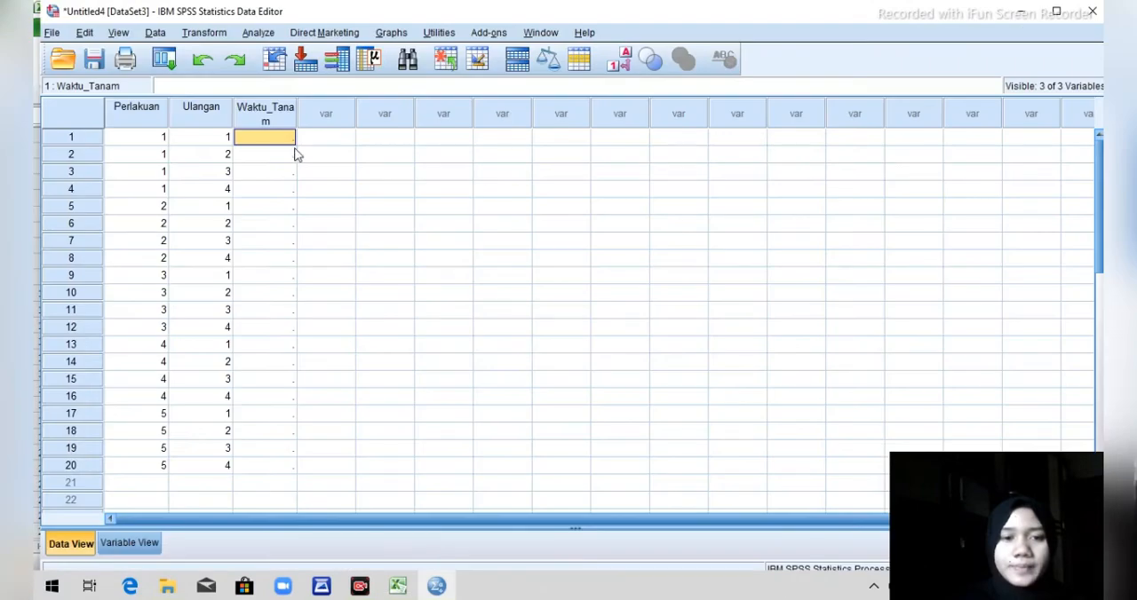
key(ctrl+v)
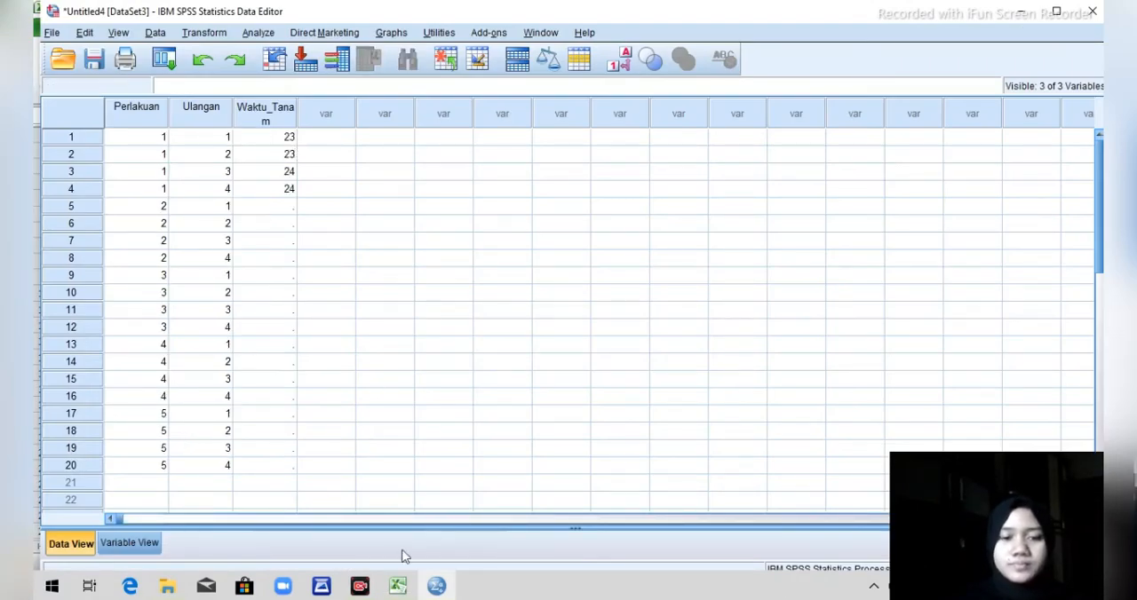
Copy the four P2 values from Book2 in Excel into rows 5 to 8 of Waktu_Tanam in SPSS.
mouse_move(398, 587)
click(568, 524)
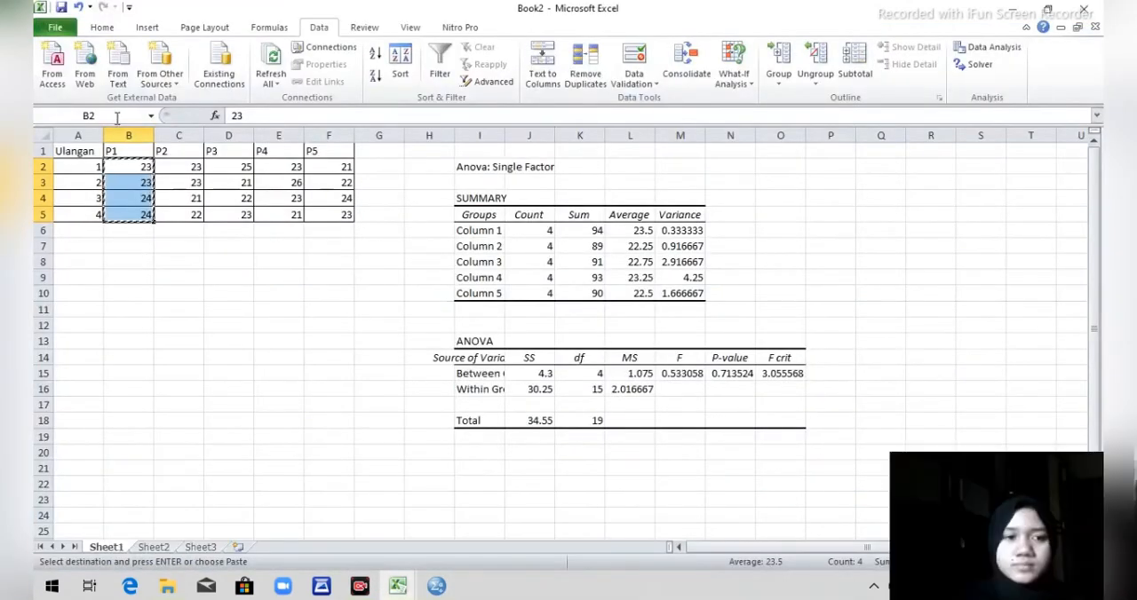
click(187, 167)
key(ctrl+c)
drag(187, 167, 178, 214)
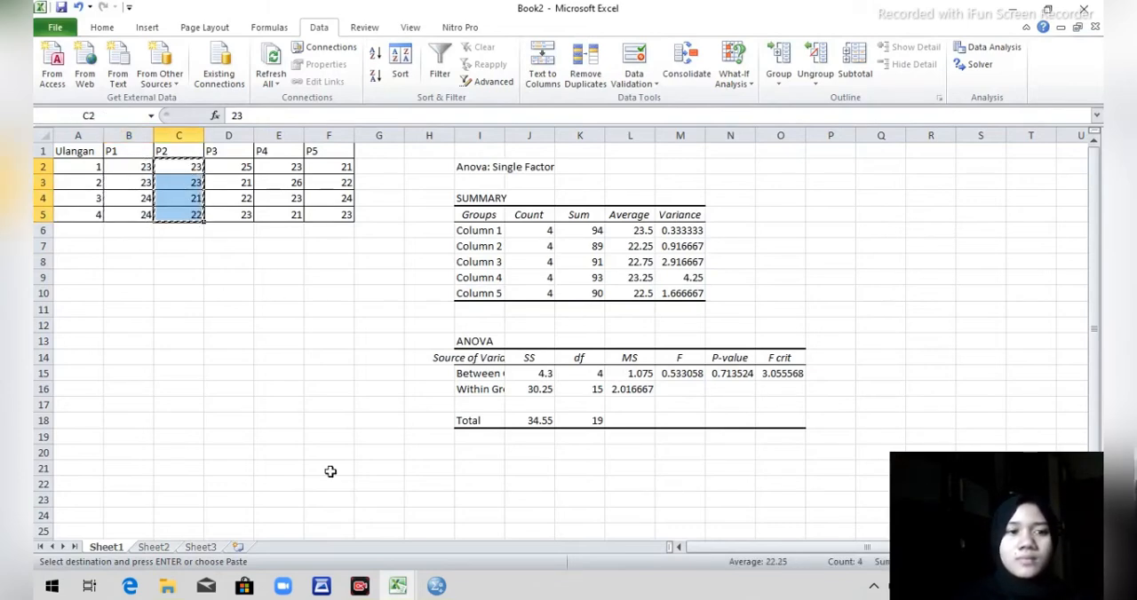
mouse_move(442, 586)
click(435, 524)
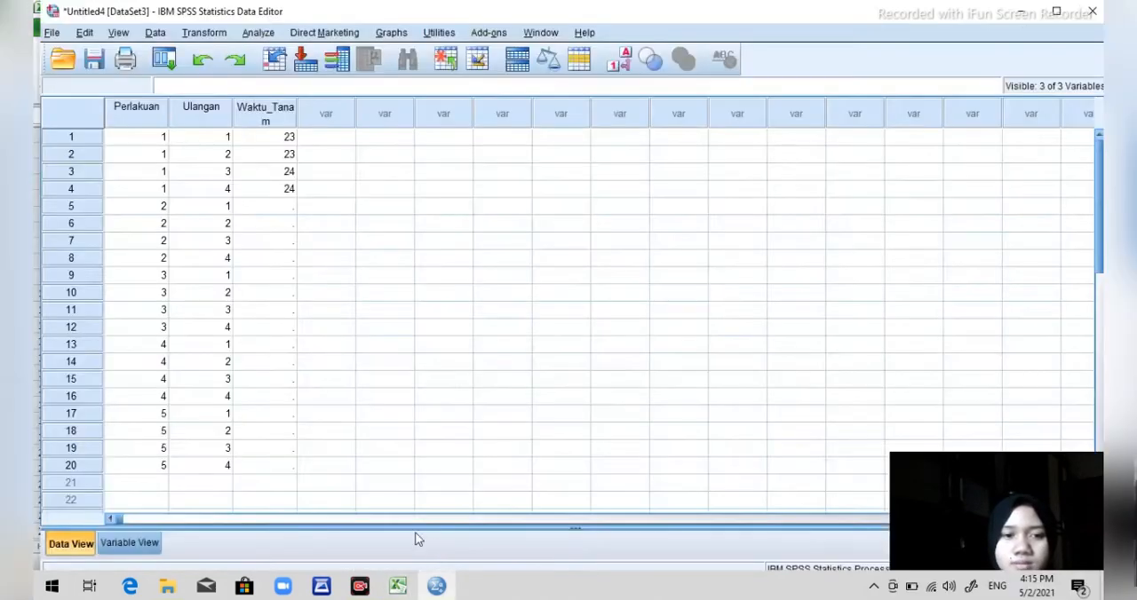
click(278, 213)
key(ctrl+v)
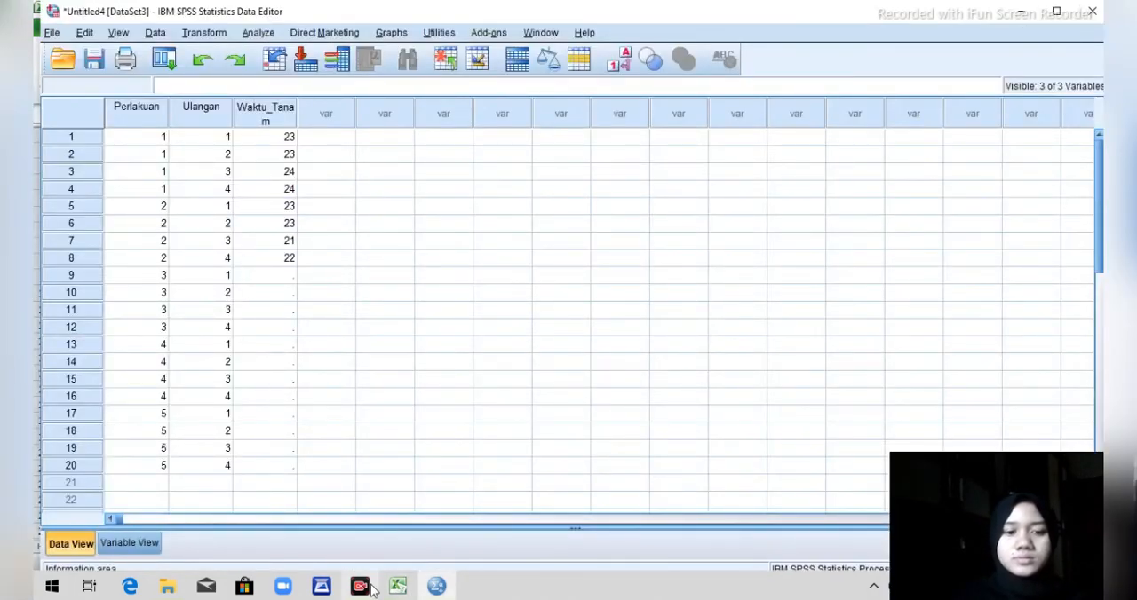
Copy the four P3 values from Book2 in Excel into rows 9 to 12 of Waktu_Tanam in SPSS.
mouse_move(405, 594)
click(569, 500)
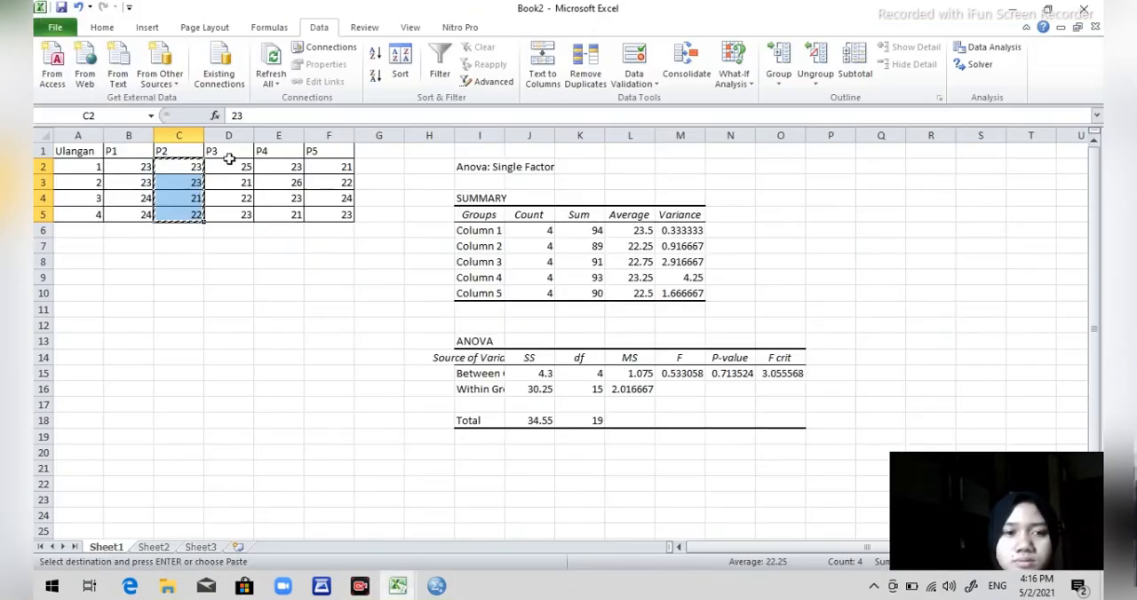
click(229, 166)
key(shift+Down)
key(shift+Down)
key(shift+Down)
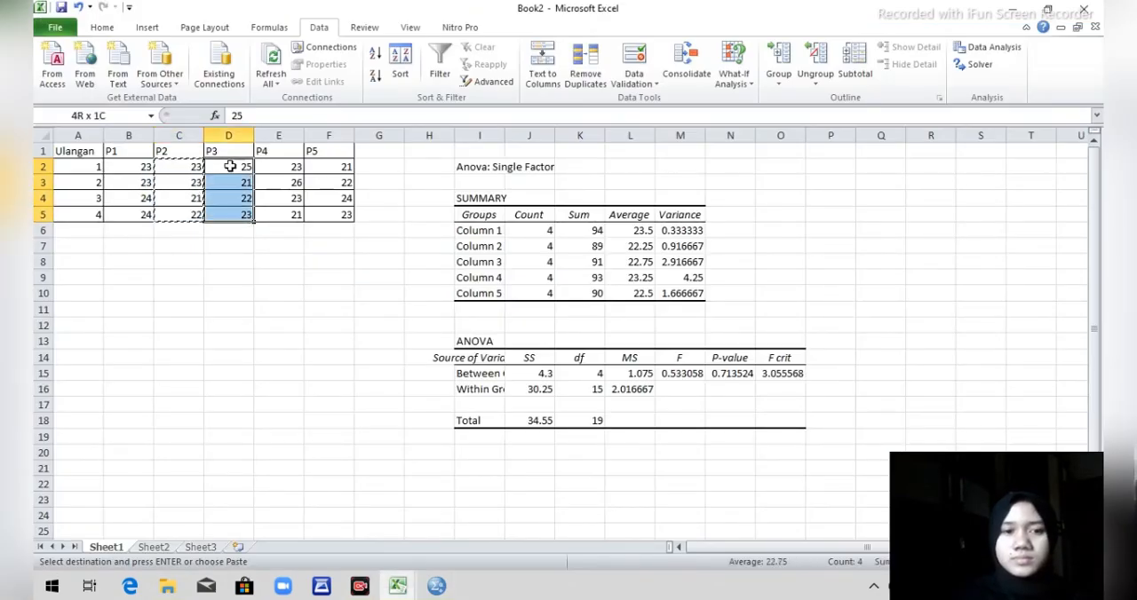
click(436, 587)
click(293, 276)
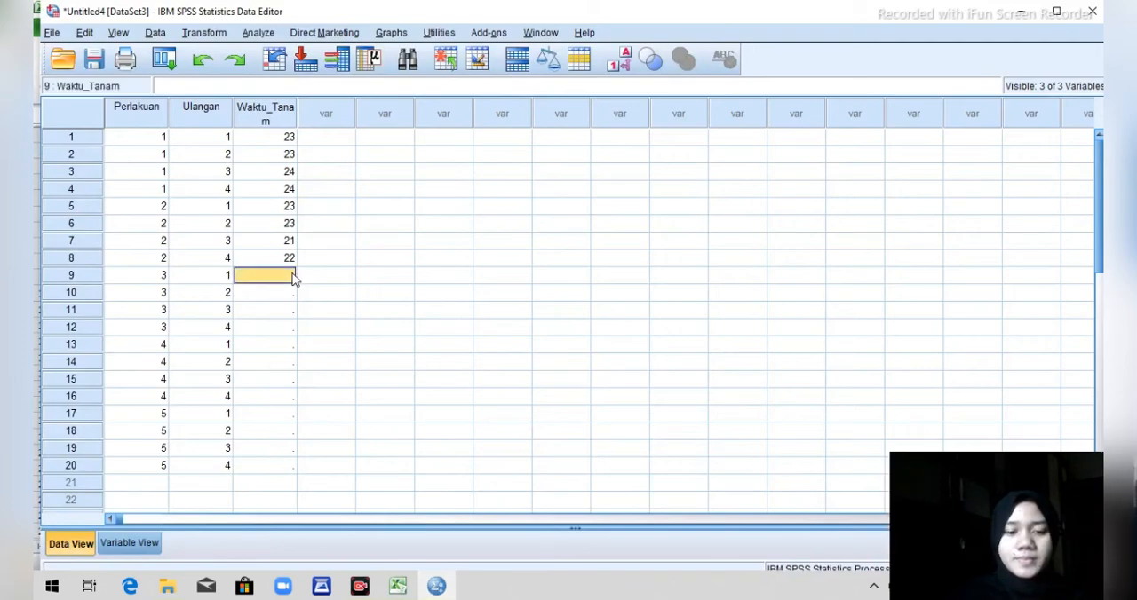
key(ctrl+v)
Copy the four P4 values from Book2 in Excel into rows 13 to 16 of Waktu_Tanam in SPSS.
mouse_move(397, 586)
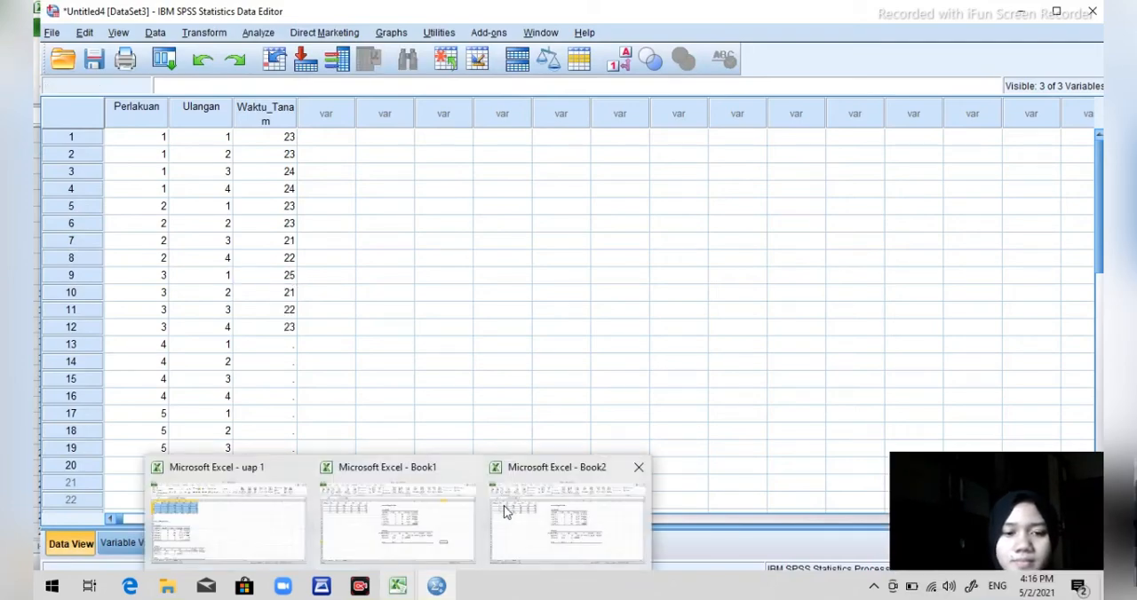
click(503, 512)
click(293, 167)
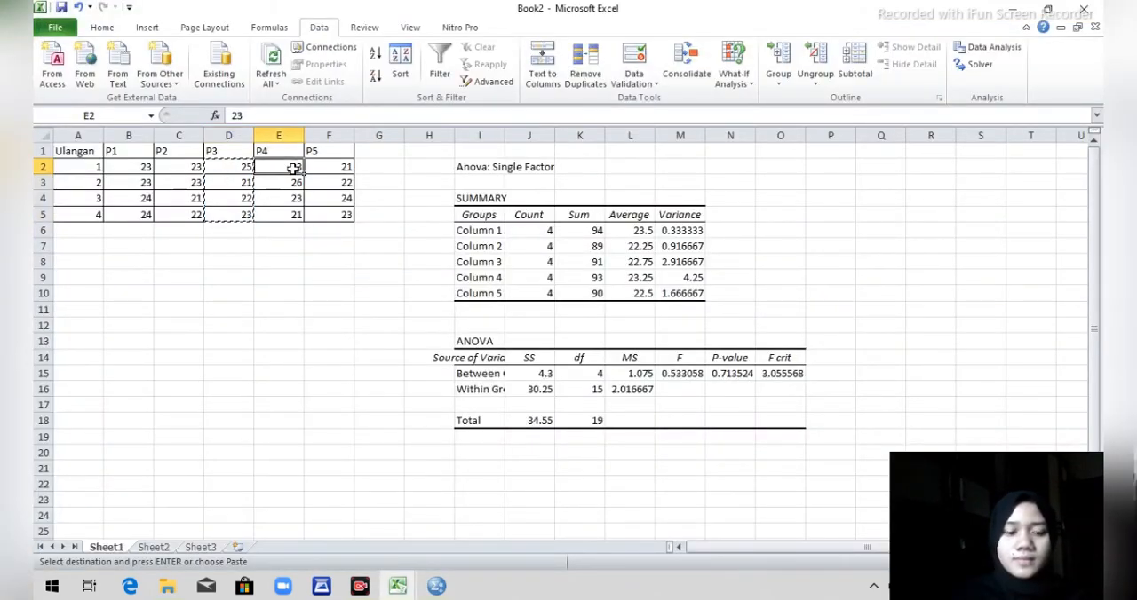
key(shift+Down)
key(shift+Down)
key(shift+Down)
key(ctrl+c)
click(436, 585)
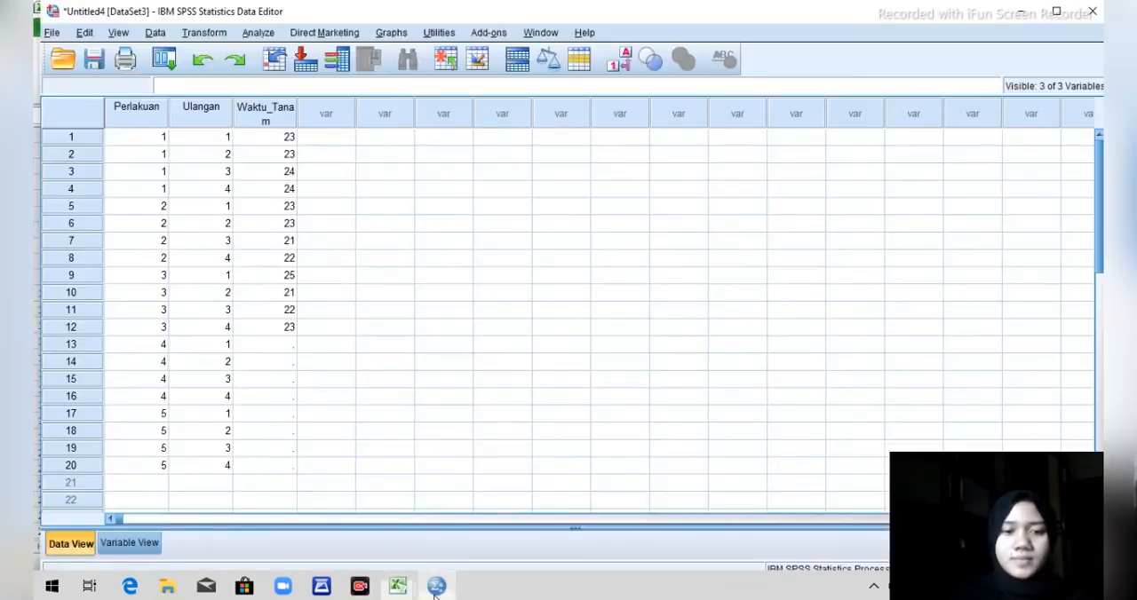
click(276, 345)
key(ctrl+v)
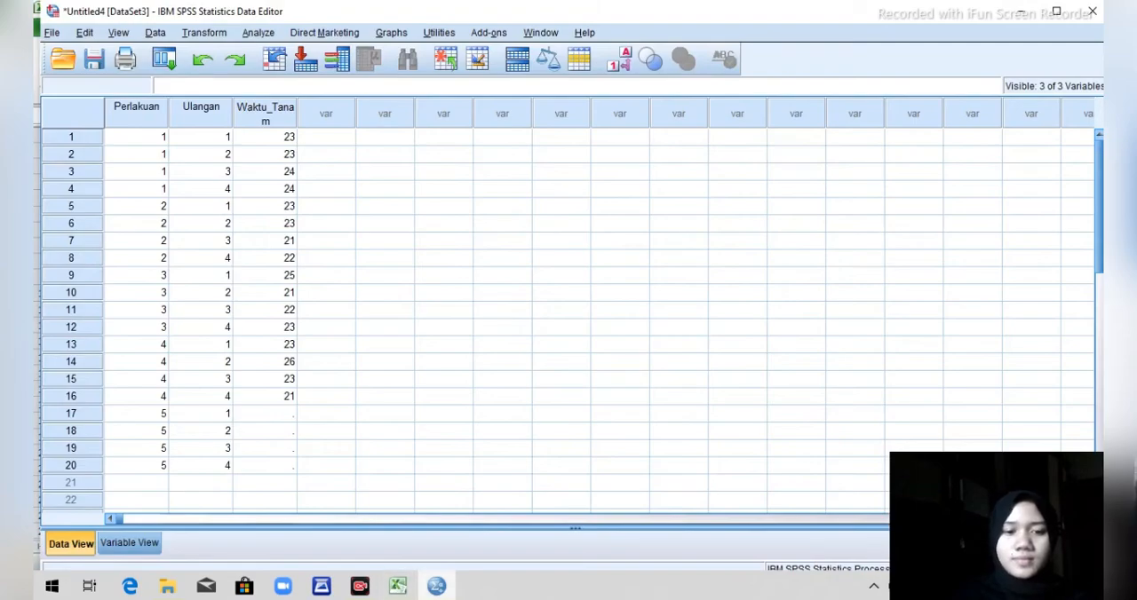
Copy the four P5 values from Book2 in Excel into rows 17 to 20 of Waktu_Tanam in SPSS.
mouse_move(397, 584)
click(573, 542)
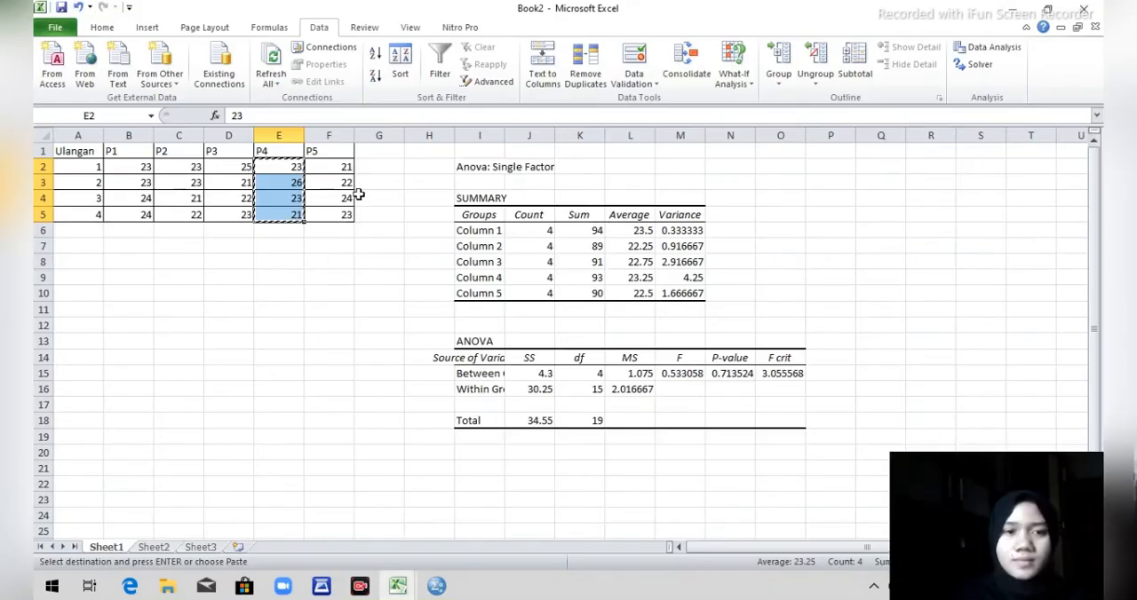
click(338, 168)
key(shift+Down)
key(shift+Down)
key(shift+Down)
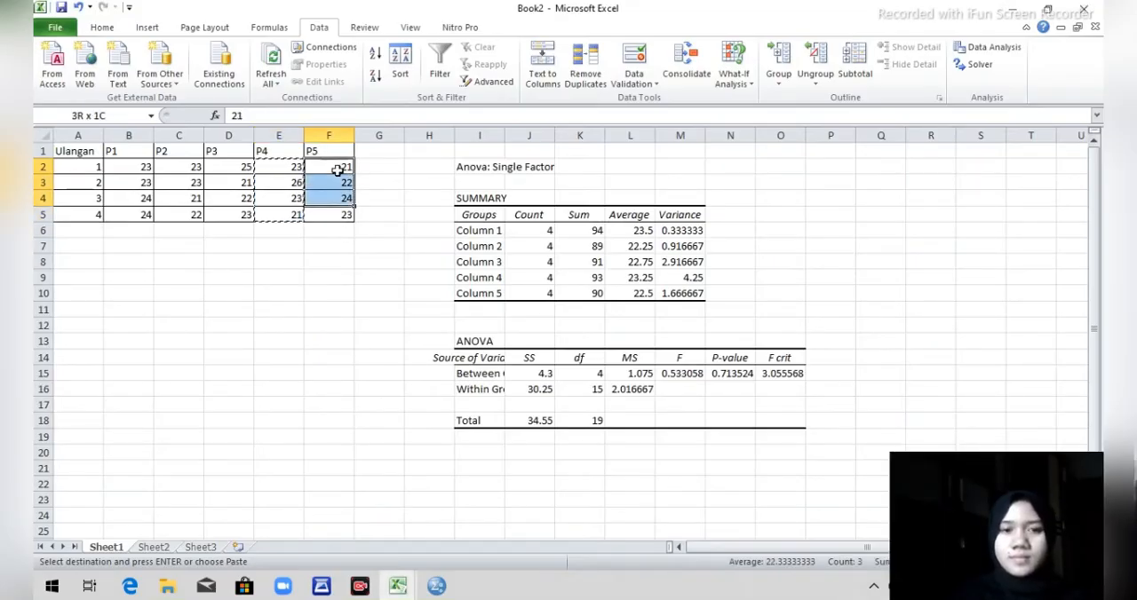
key(ctrl+c)
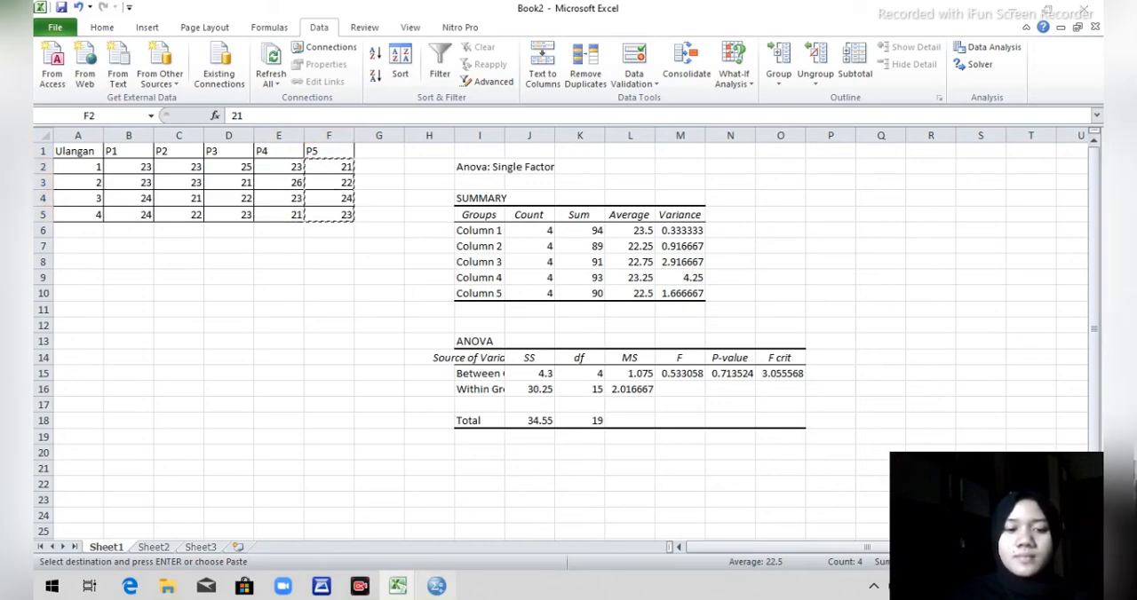
click(437, 587)
click(275, 414)
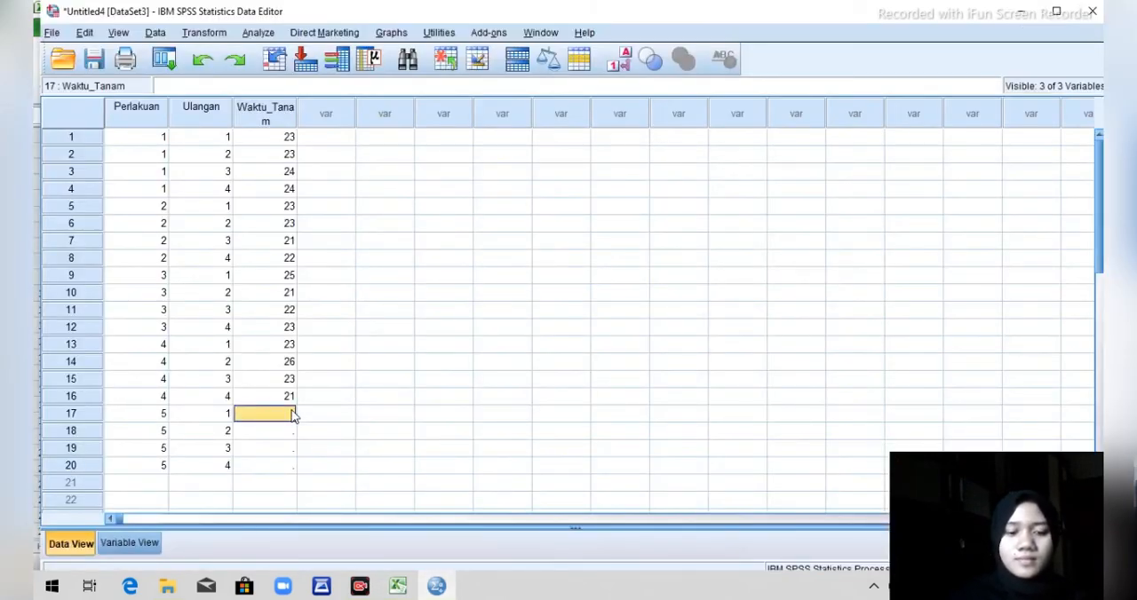
key(ctrl+v)
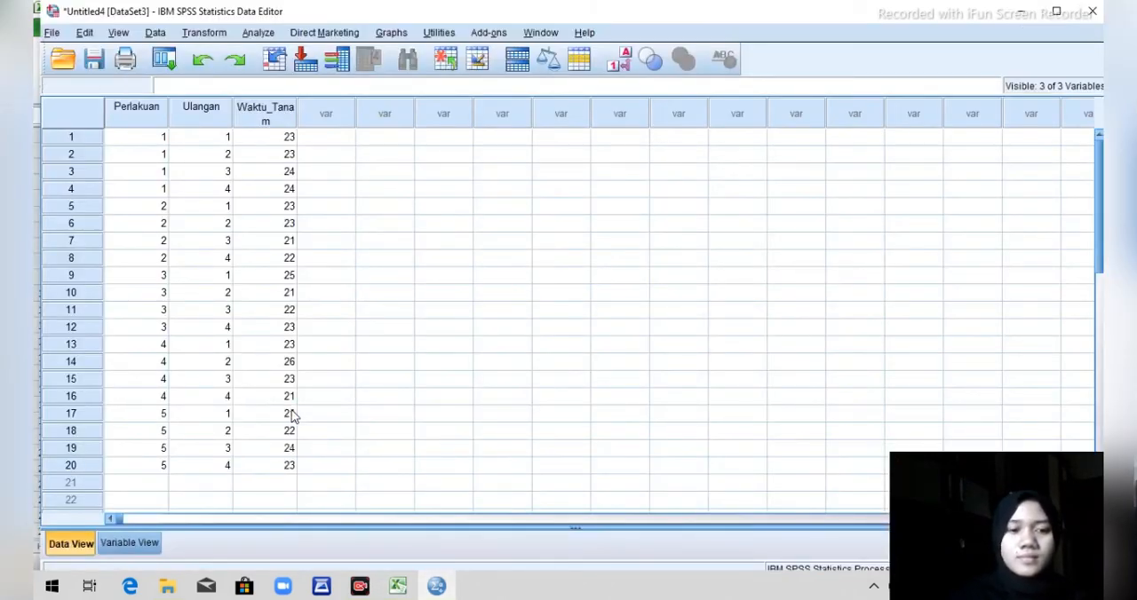
Run a General Linear Model Univariate analysis with Waktu Tanam Jamur Tiram as dependent variable and Penambahan Sabut Kelapa (Perlakuan) as fixed factor.
click(1102, 300)
drag(1100, 298, 1098, 149)
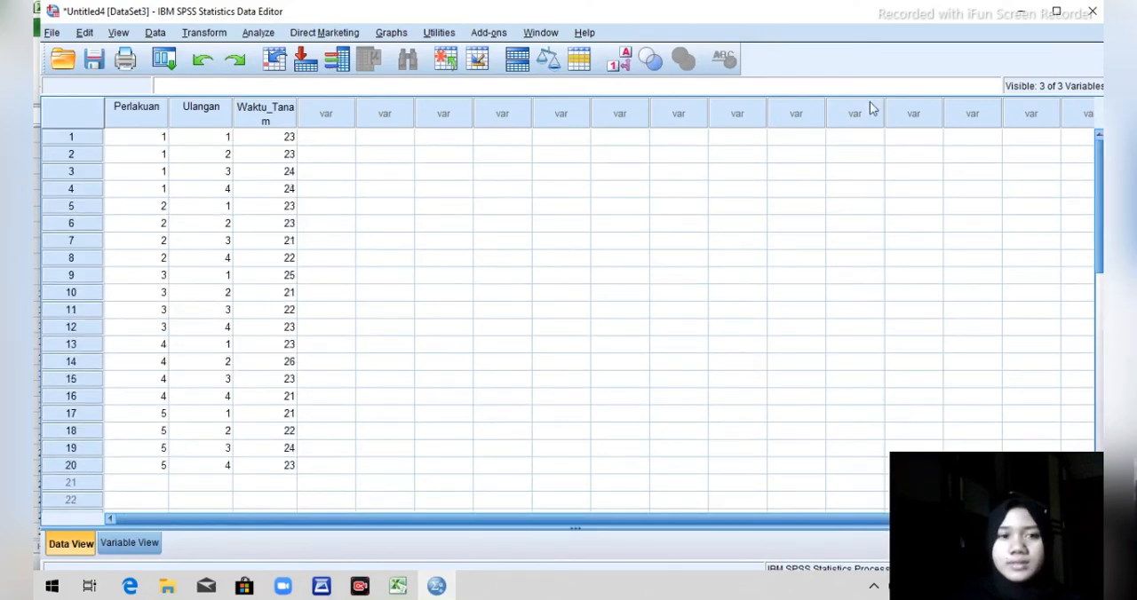
click(253, 33)
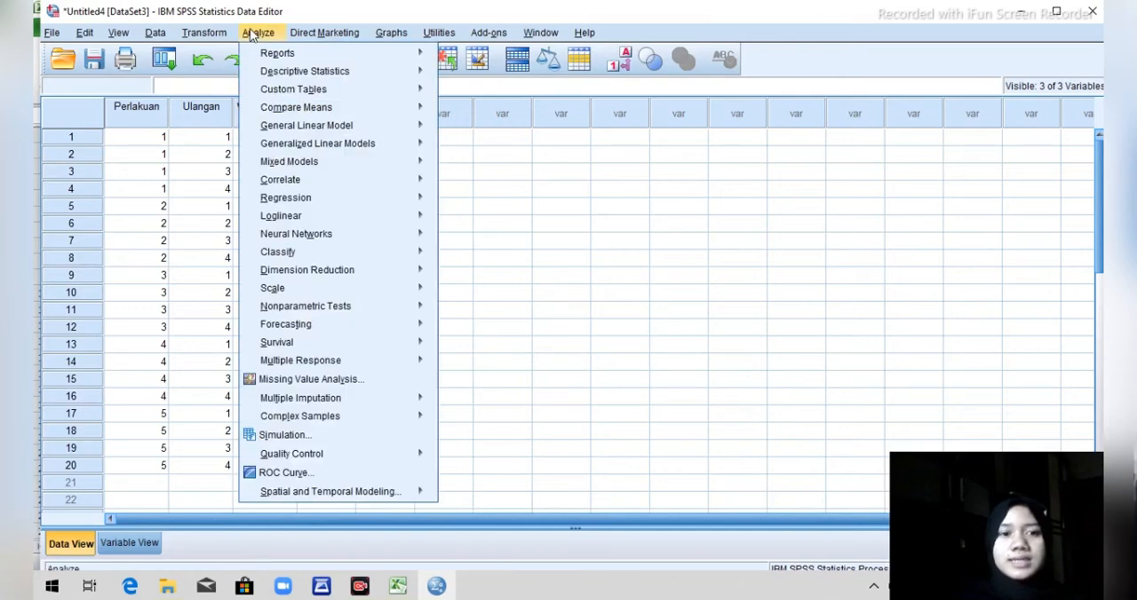
mouse_move(299, 132)
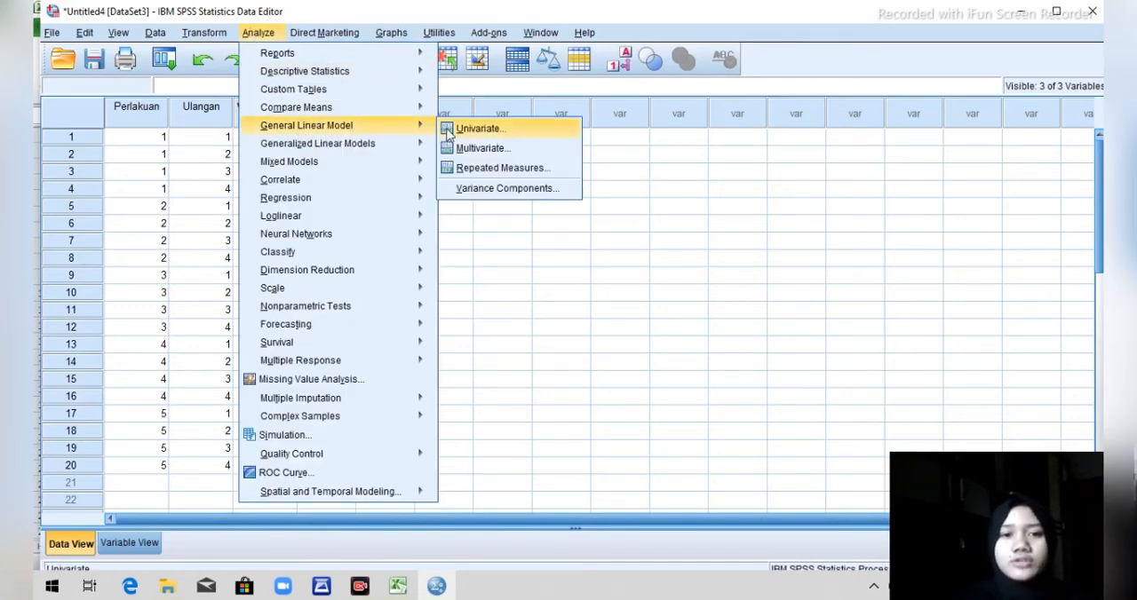
click(475, 128)
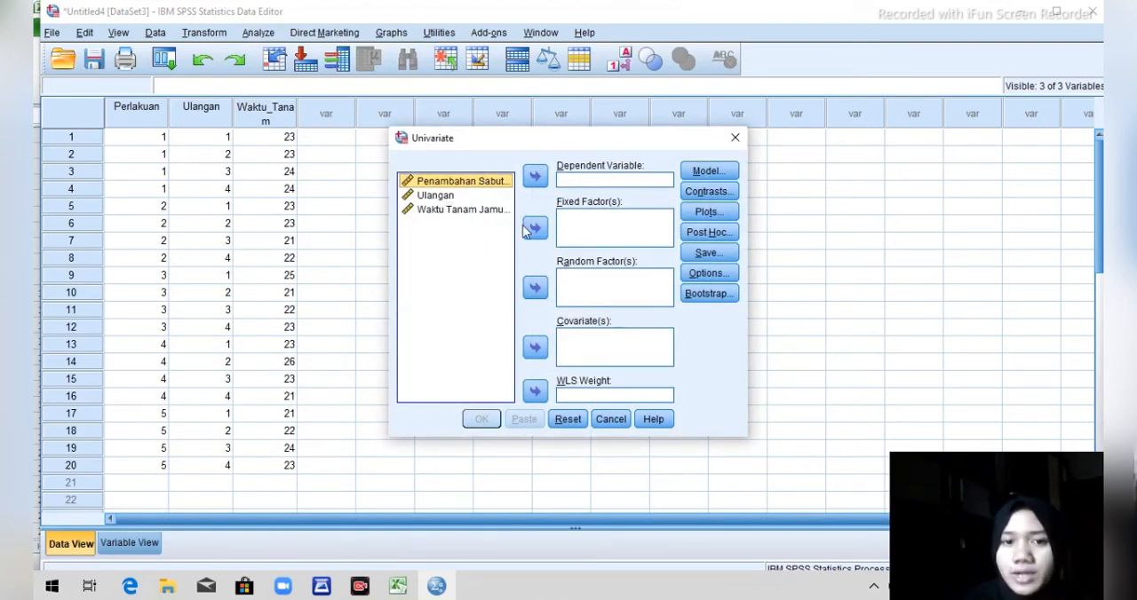
click(535, 229)
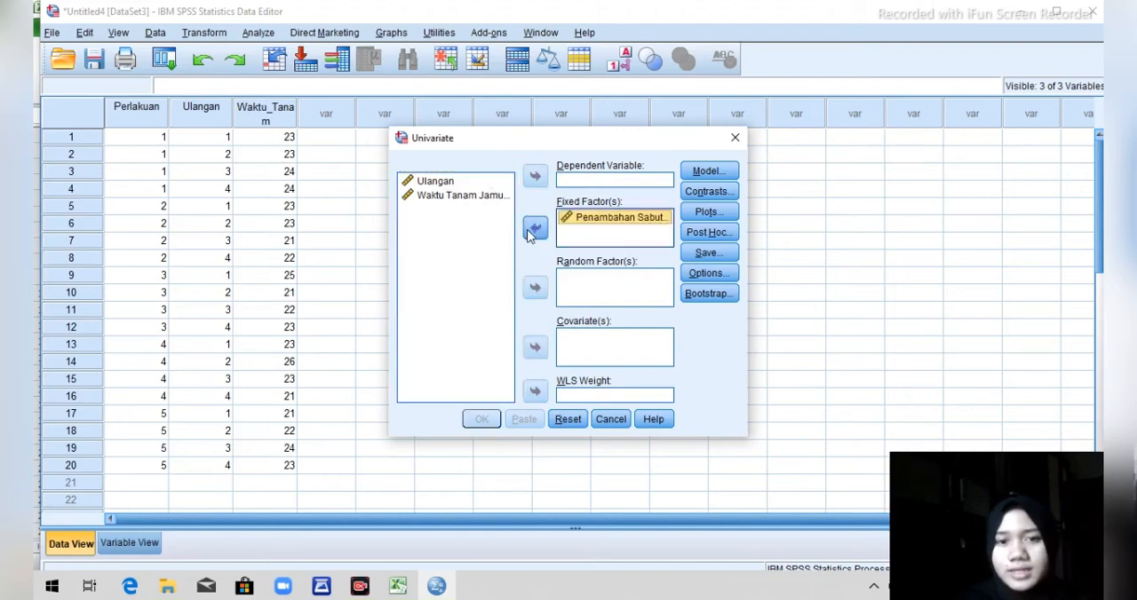
click(462, 203)
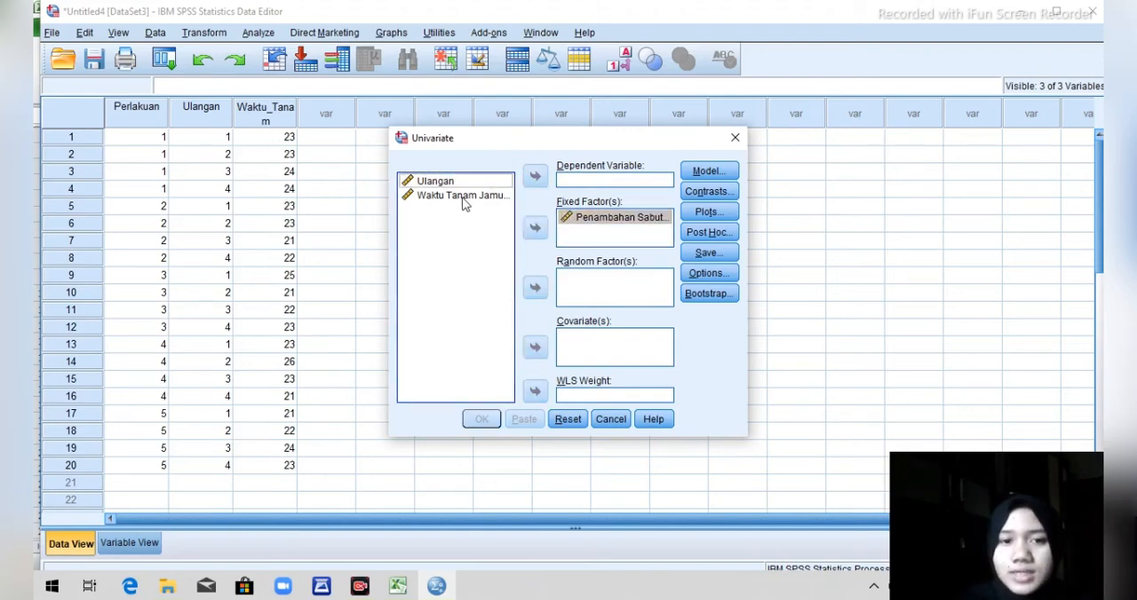
click(533, 178)
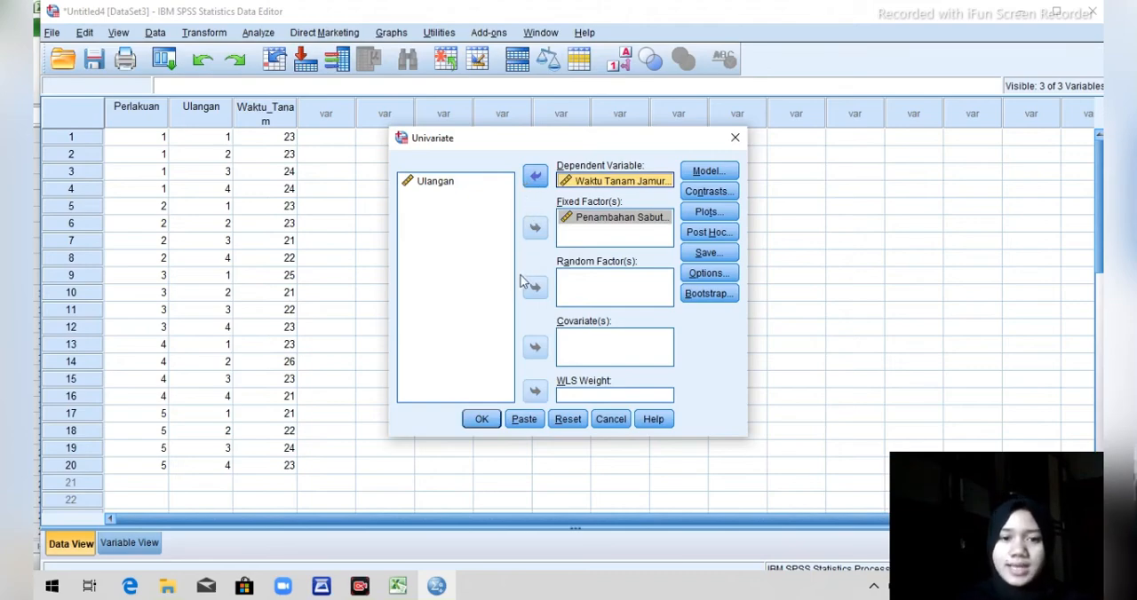
click(480, 419)
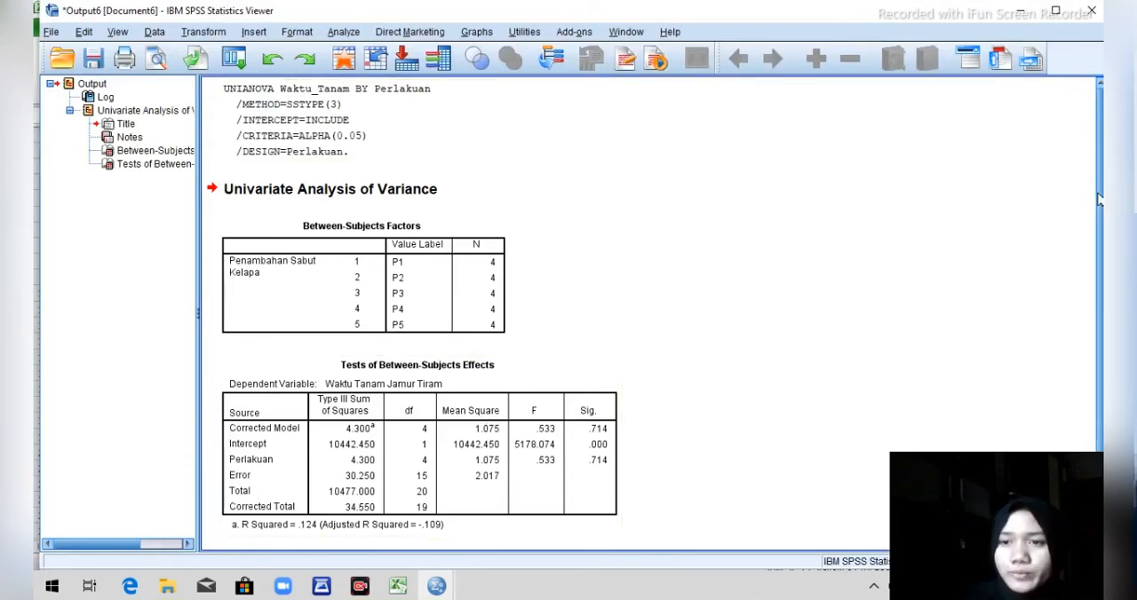
scroll(1098, 200, down, 1)
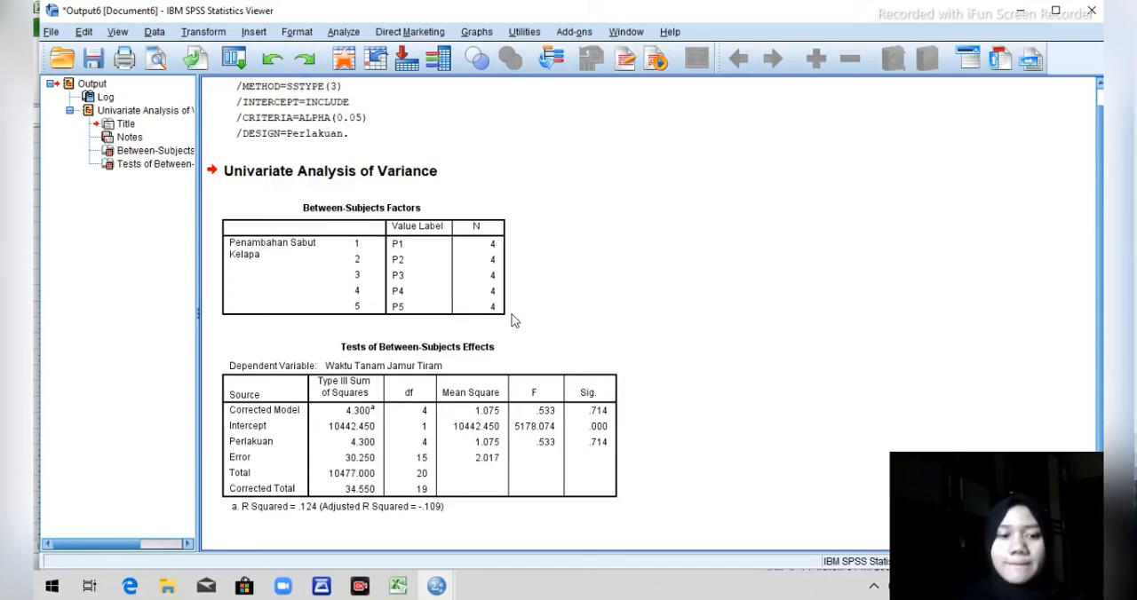
Rerun the Univariate analysis from the dataset with a Duncan post hoc test for Perlakuan.
mouse_move(433, 588)
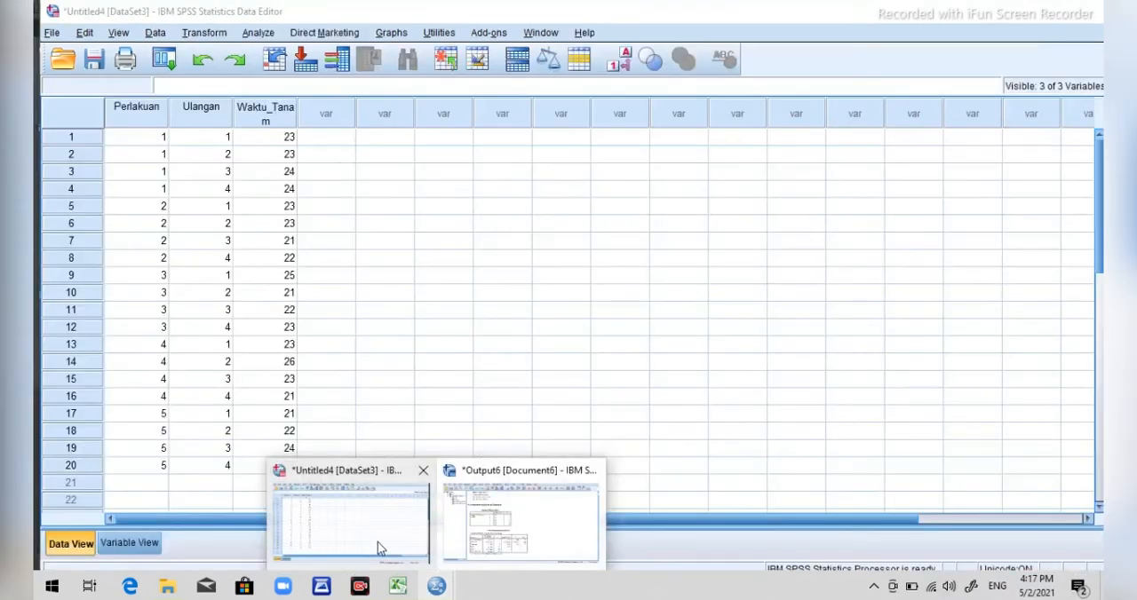
click(377, 542)
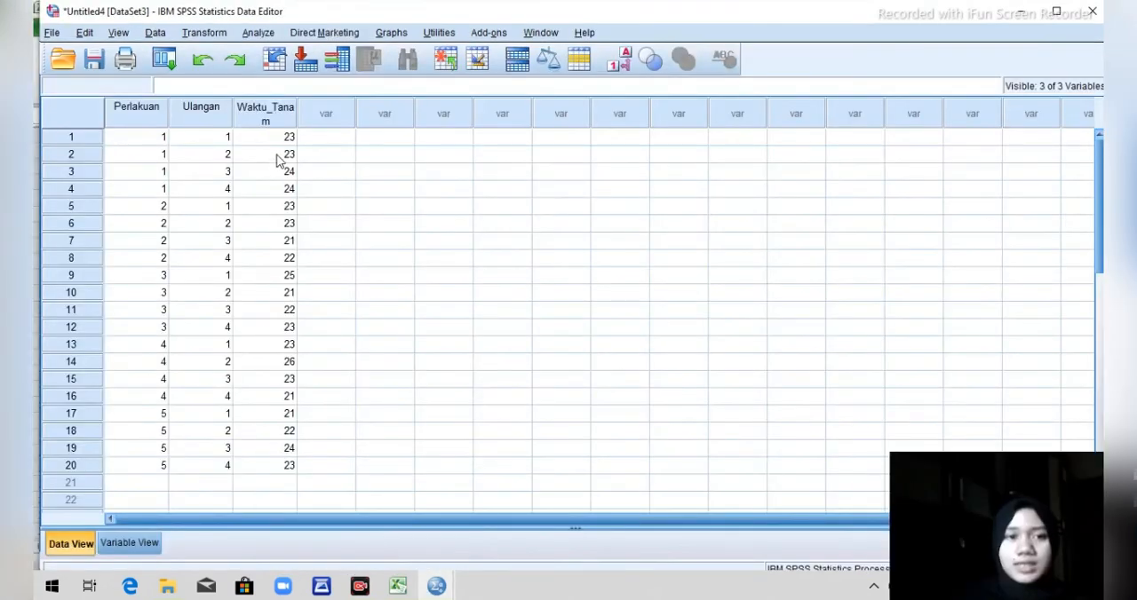
click(256, 34)
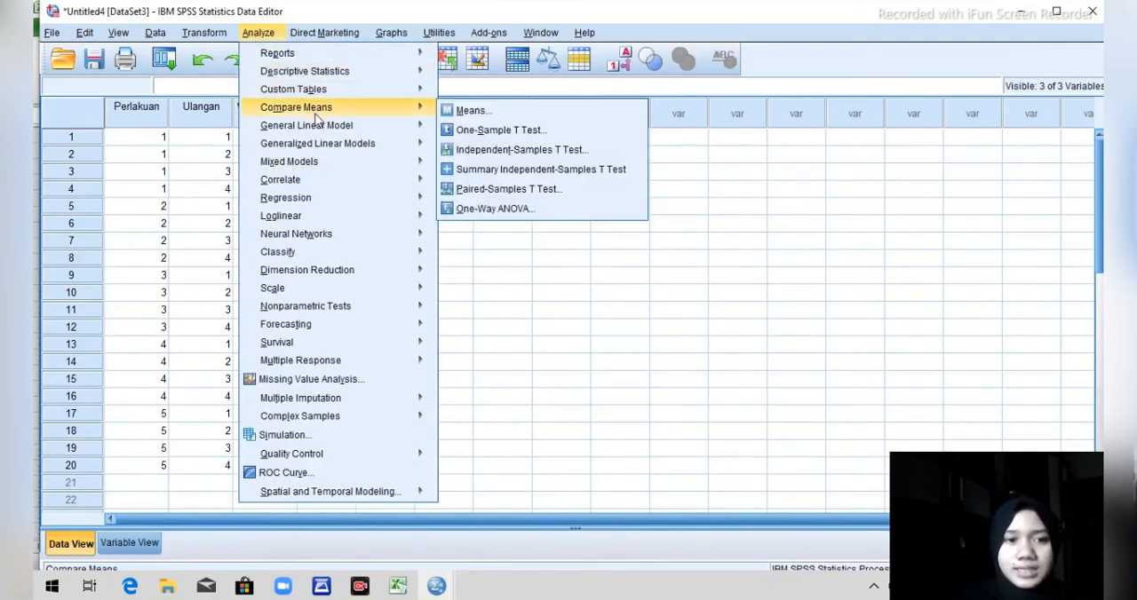
mouse_move(319, 126)
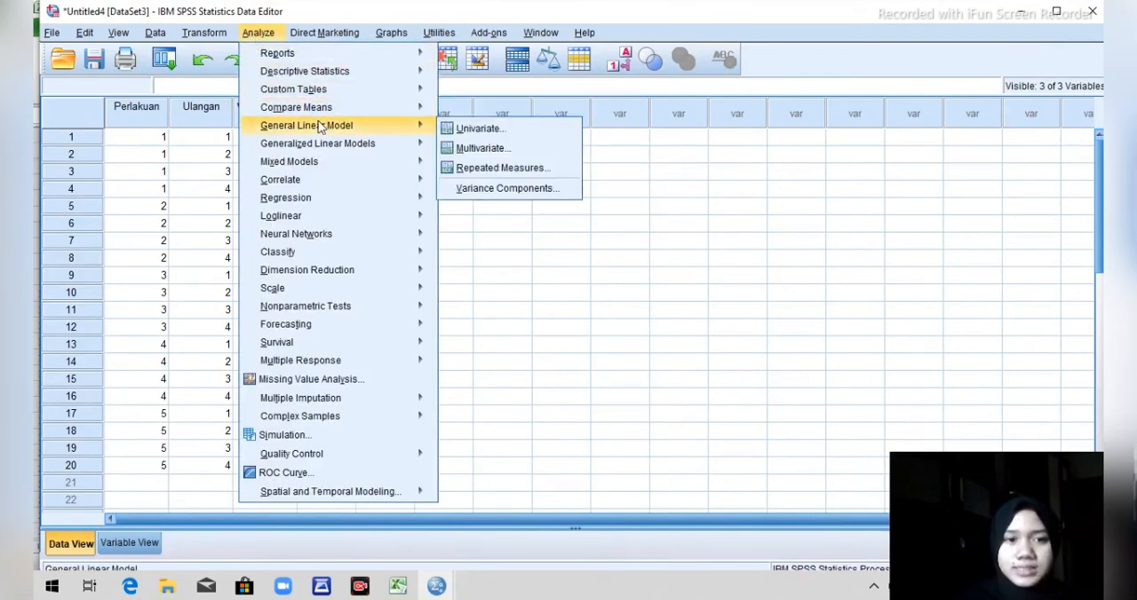
click(461, 133)
click(698, 233)
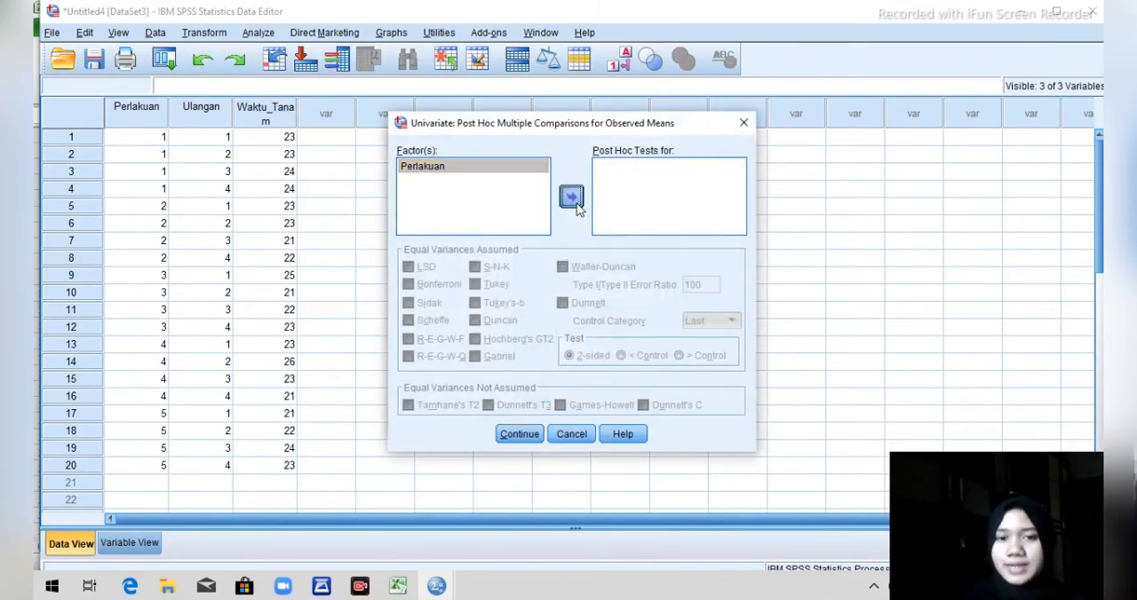
click(571, 198)
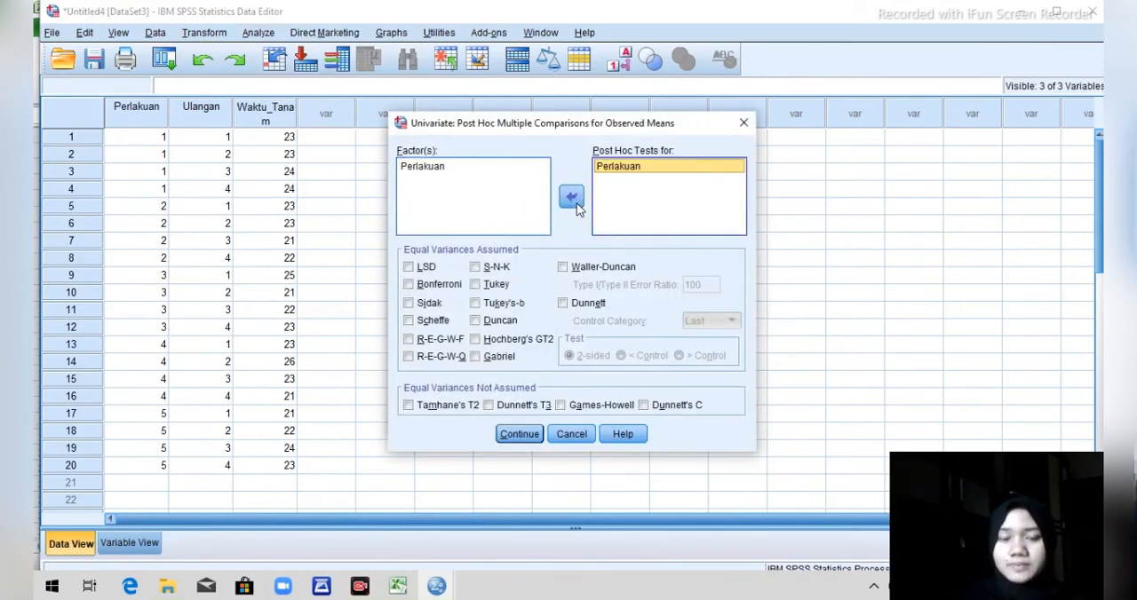
click(476, 321)
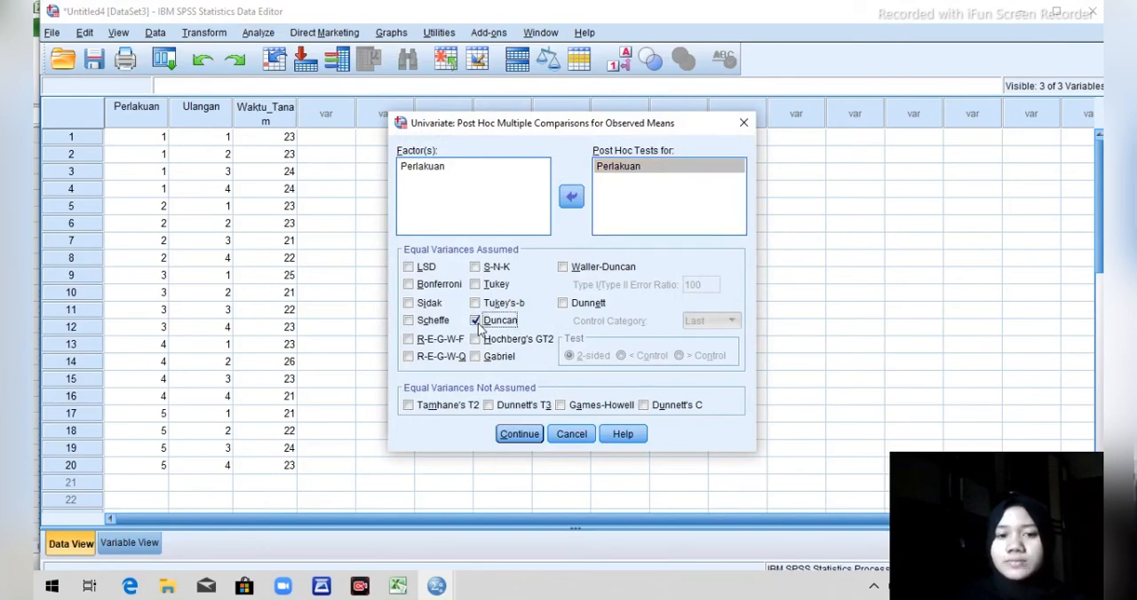
click(513, 435)
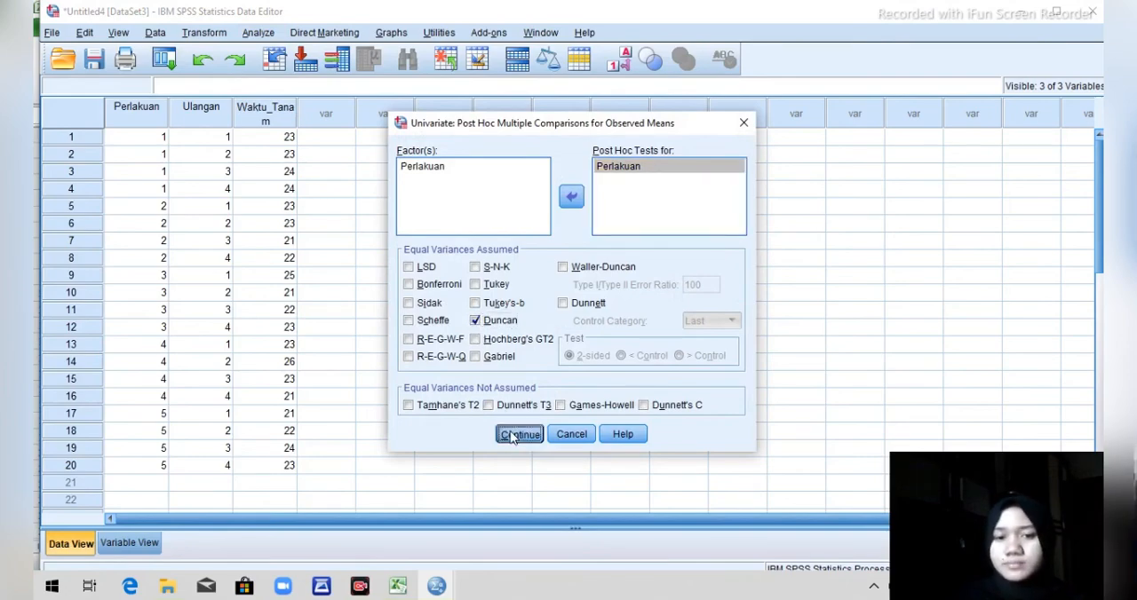
click(490, 422)
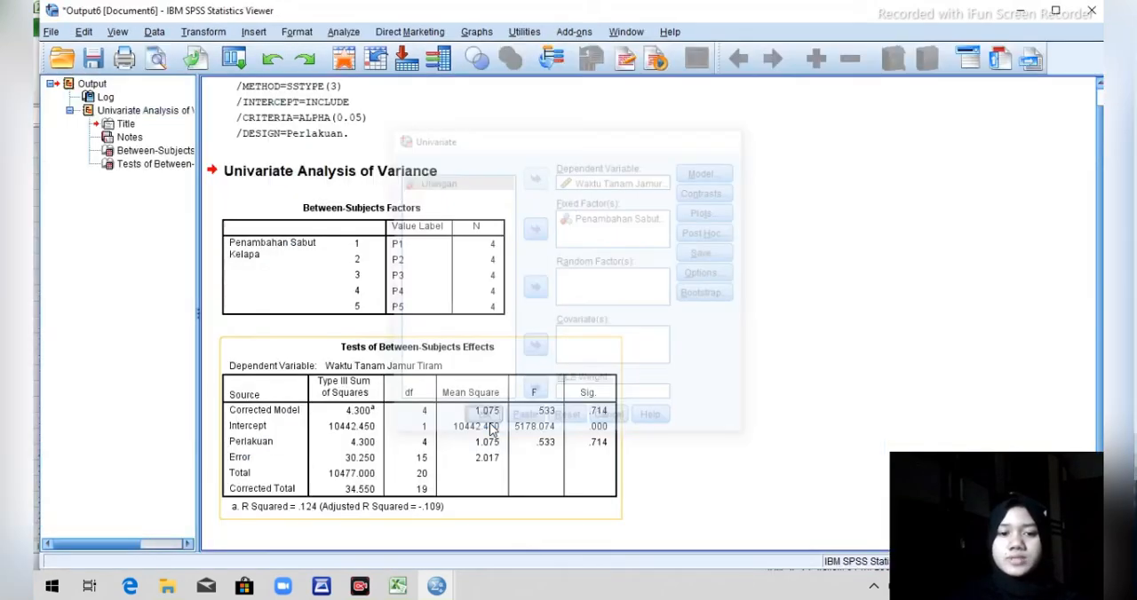